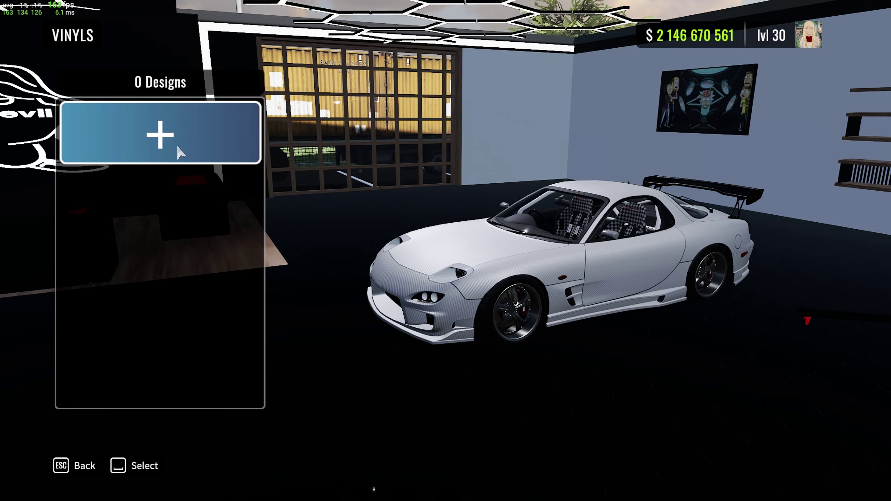
# Step: Start a new vinyl design and add the hexagon sticker as a layer
pyautogui.click(180, 152)
pyautogui.press('x')
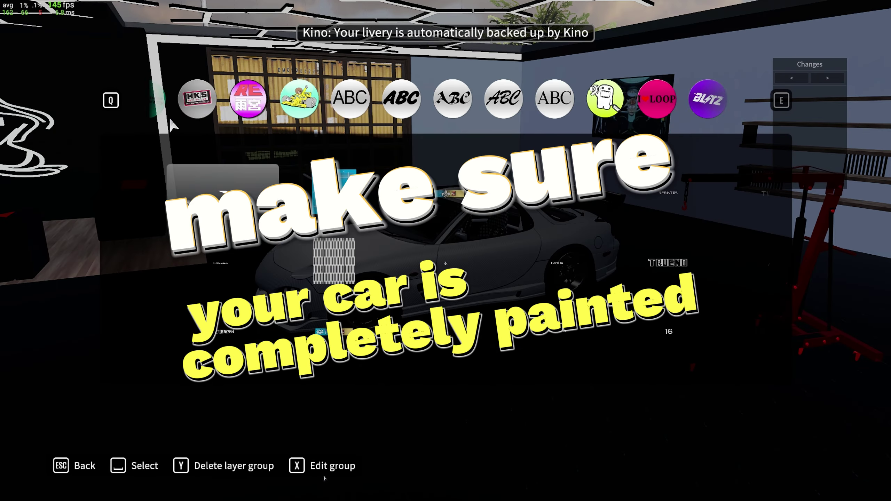
pyautogui.scroll(-3, 172, 124)
pyautogui.scroll(-3, 211, 119)
pyautogui.scroll(-3, 280, 117)
pyautogui.scroll(-2, 347, 116)
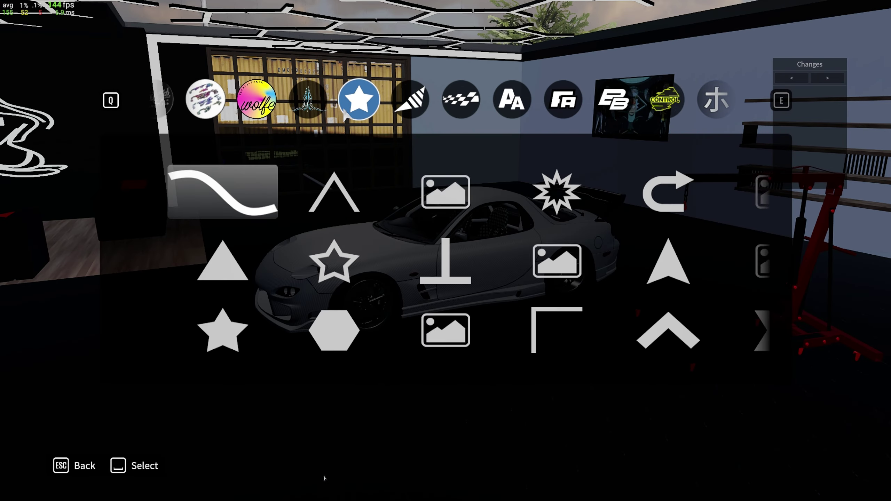
pyautogui.click(344, 318)
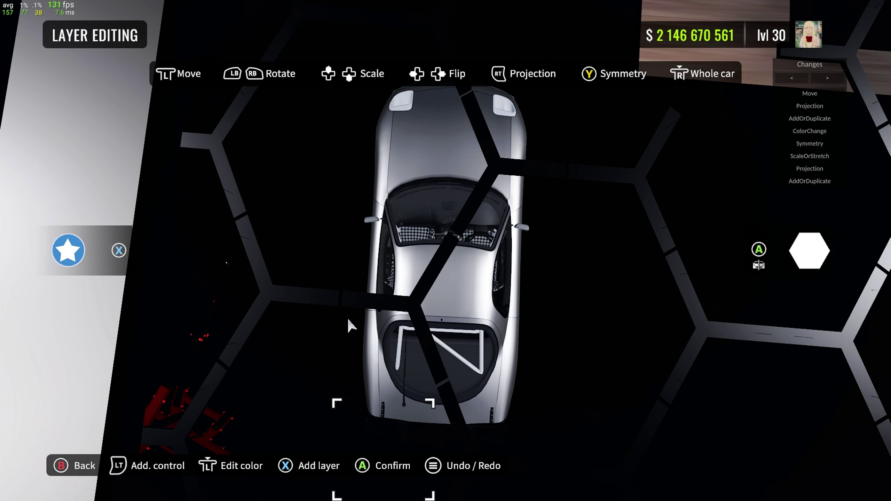
# Step: Turn Symmetry off on the hexagon layer and lower its opacity two steps
pyautogui.press('y')
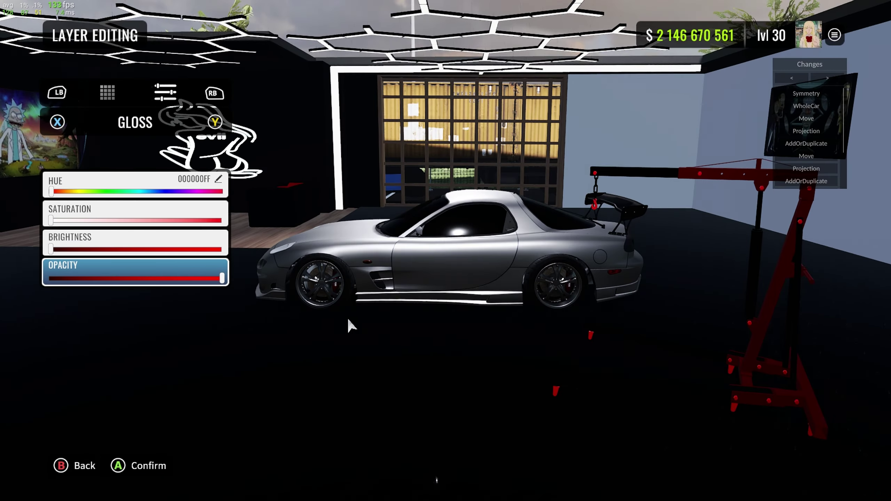
pyautogui.press('Left')
pyautogui.press('Left')
pyautogui.press('Left')
pyautogui.press('Left')
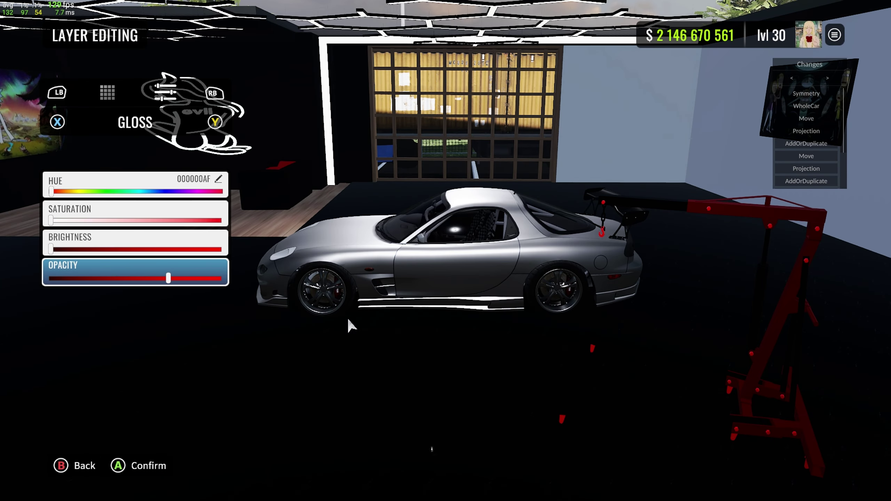
pyautogui.press('Left')
pyautogui.press('Return')
# Step: Leave layer editing, save the design with YES, and return to the Design menu
pyautogui.press('Escape')
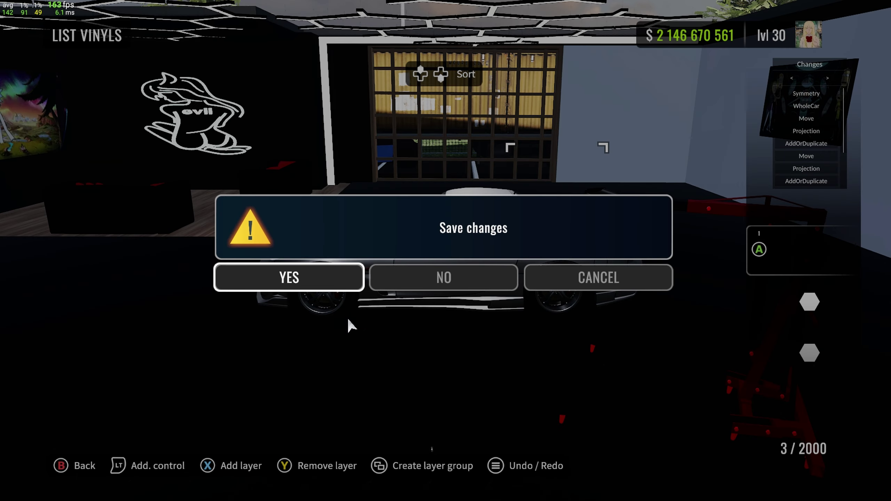
pyautogui.press('Return')
pyautogui.press('Escape')
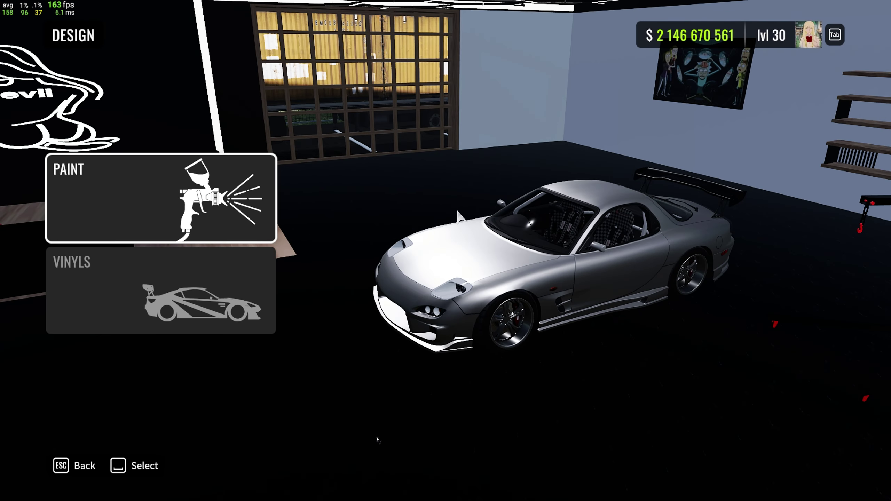
# Step: Dump the RX-7's full model and livery as rx7_mesh with Kino's Car dumper, then go to the desktop
pyautogui.press('F7')
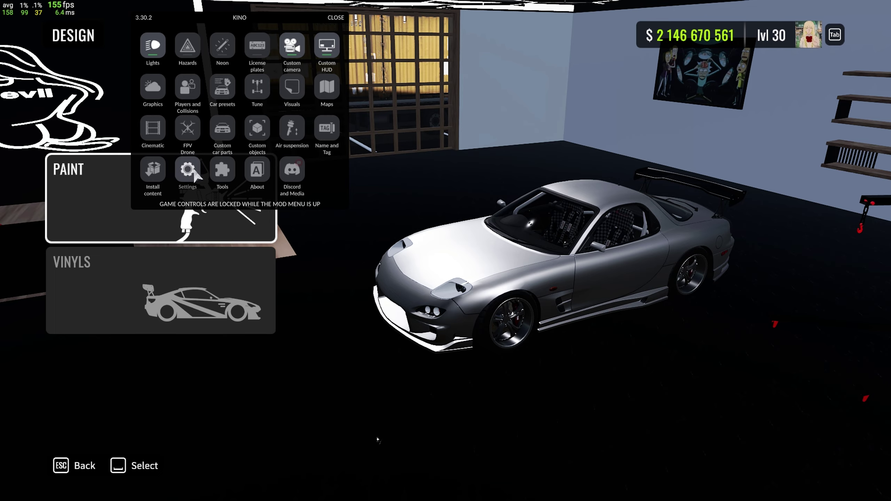
pyautogui.click(221, 170)
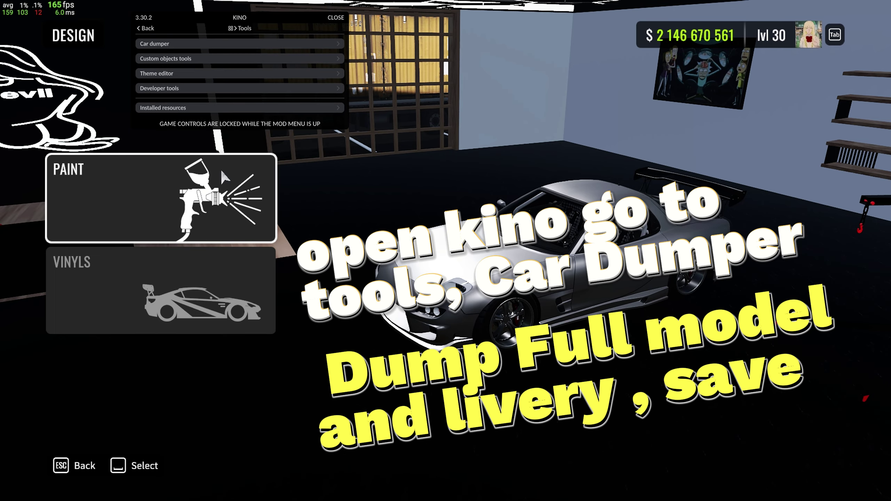
pyautogui.click(183, 44)
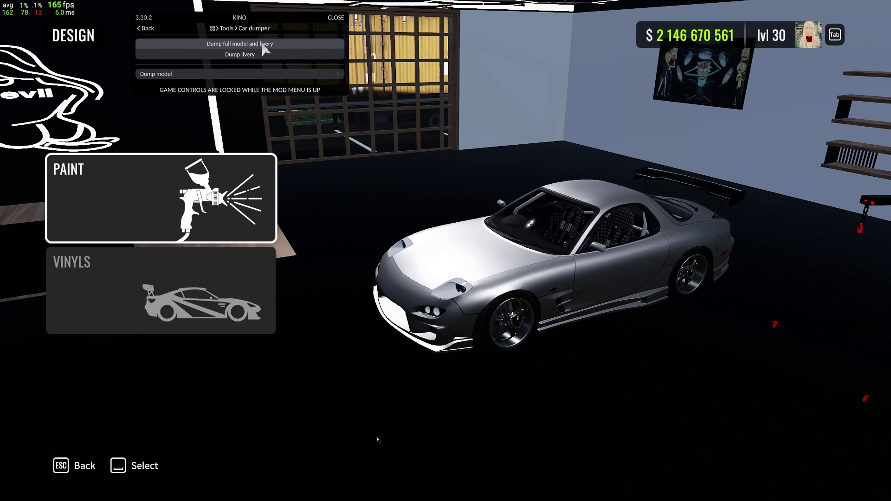
pyautogui.click(263, 44)
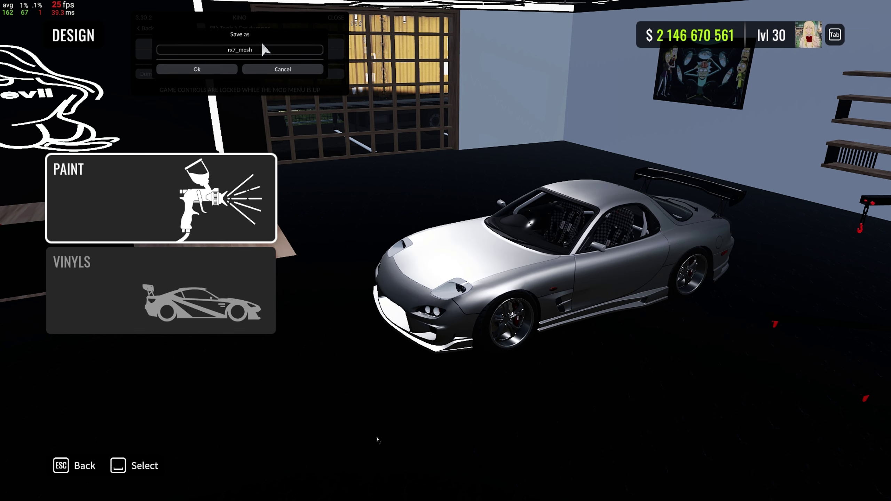
pyautogui.click(216, 69)
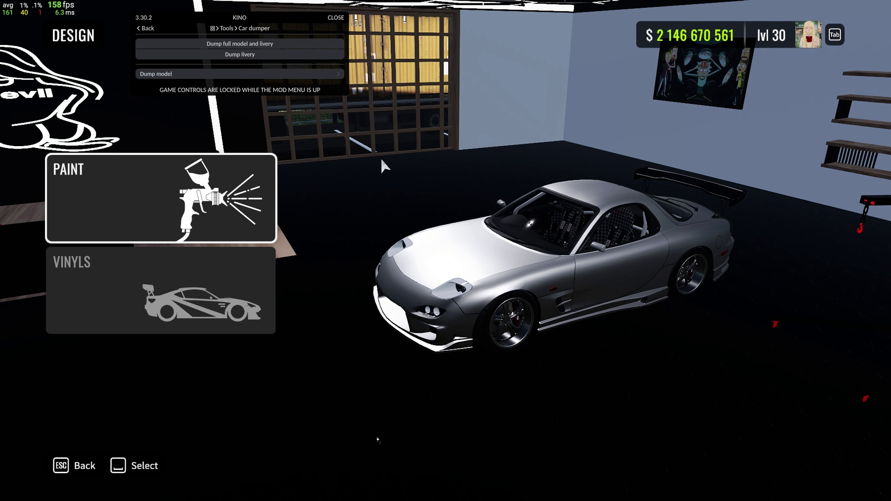
pyautogui.press('Escape')
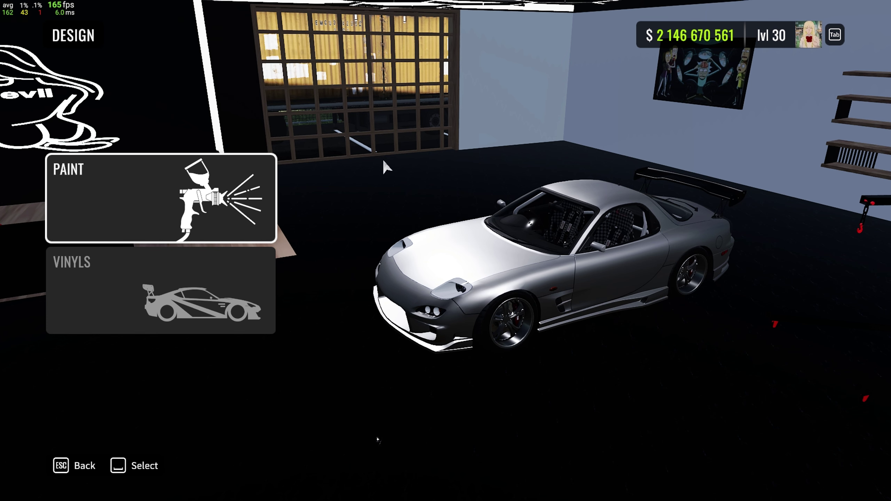
pyautogui.press('super+d')
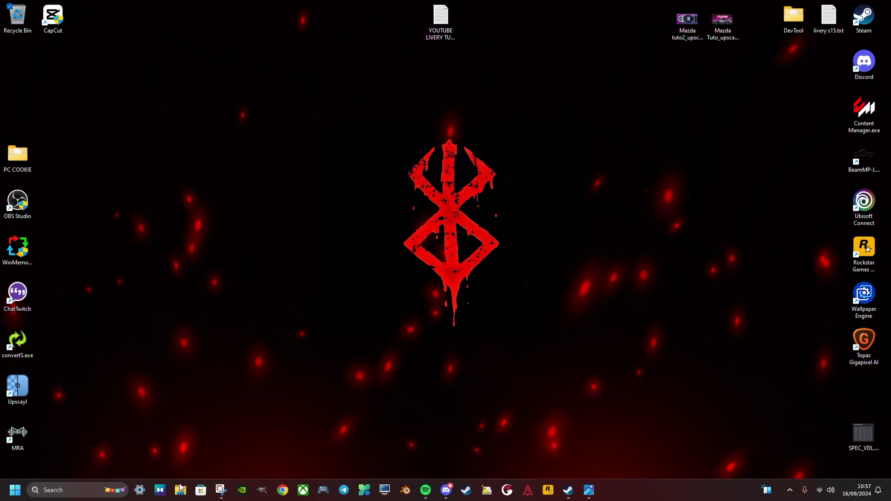
# Step: Move the five rx7 dump files from KN_Base's car_dumps folder to the desktop
pyautogui.click(180, 488)
pyautogui.click(140, 318)
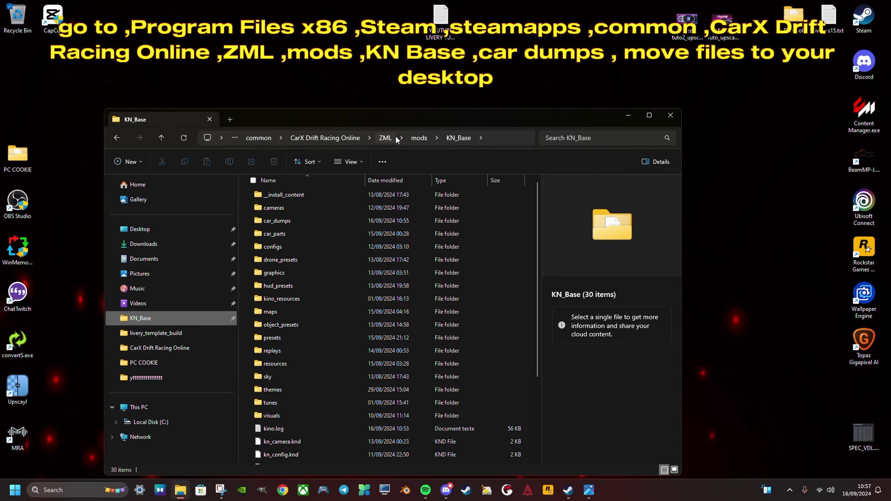
pyautogui.click(273, 224)
pyautogui.doubleClick(273, 225)
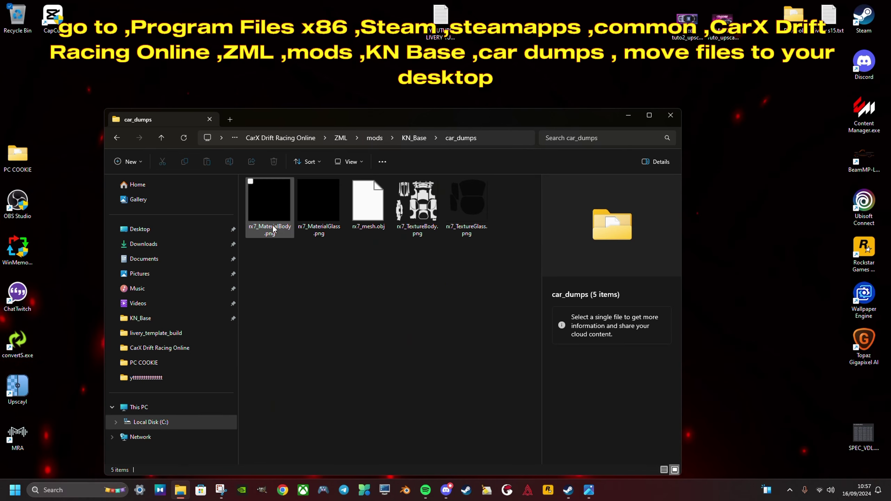
pyautogui.moveTo(505, 250)
pyautogui.mouseDown()
pyautogui.moveTo(277, 201)
pyautogui.moveTo(301, 81)
pyautogui.mouseUp()
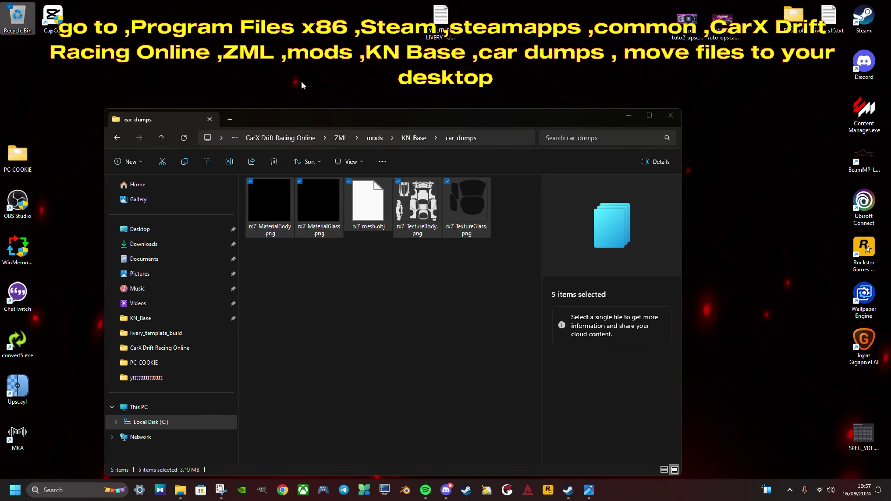
pyautogui.press('super+d')
# Step: Arrange the rx7 files in a row and put YOUTUBE LIVERY TUTO BLENDER.txt back at the top
pyautogui.click(254, 81)
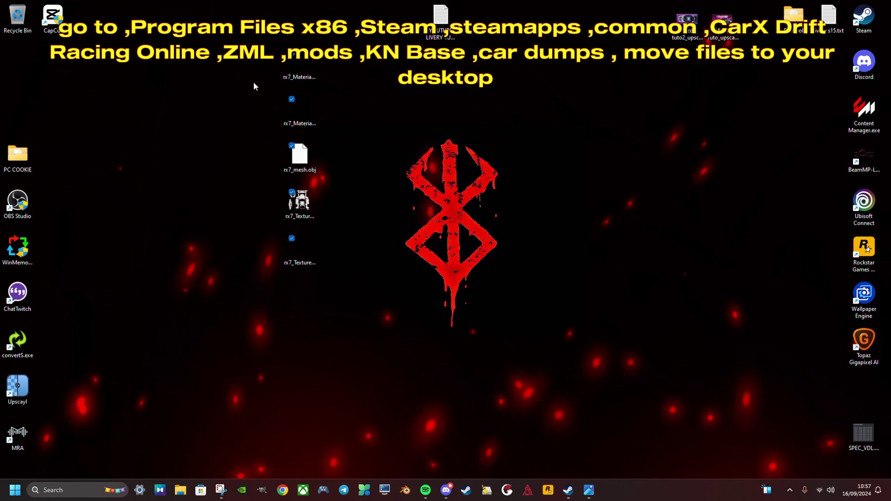
pyautogui.moveTo(302, 115); pyautogui.dragTo(338, 70)
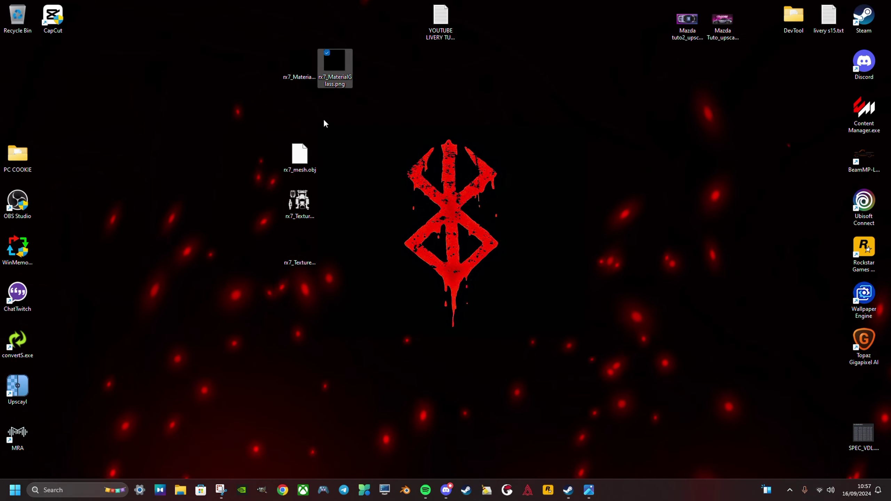
pyautogui.moveTo(300, 158)
pyautogui.mouseDown()
pyautogui.moveTo(366, 119)
pyautogui.moveTo(373, 70)
pyautogui.mouseUp()
pyautogui.moveTo(320, 210)
pyautogui.mouseDown()
pyautogui.moveTo(418, 91)
pyautogui.moveTo(412, 83)
pyautogui.mouseUp()
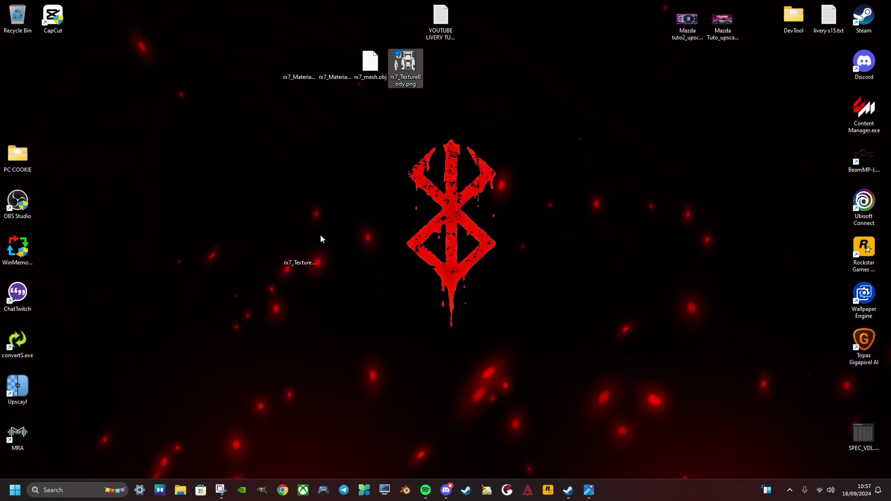
pyautogui.moveTo(302, 246)
pyautogui.mouseDown()
pyautogui.moveTo(463, 97)
pyautogui.moveTo(447, 77)
pyautogui.mouseUp()
pyautogui.moveTo(251, 30); pyautogui.dragTo(471, 106)
pyautogui.moveTo(447, 57); pyautogui.dragTo(412, 428)
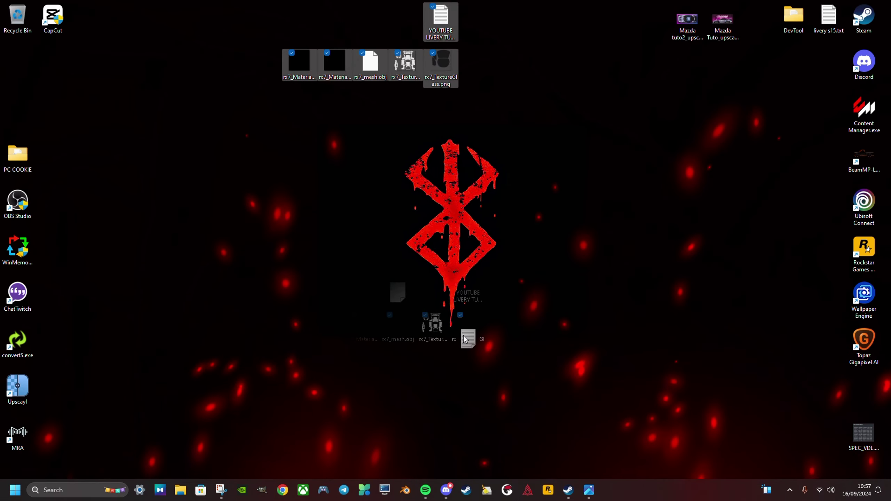
pyautogui.click(444, 389)
pyautogui.moveTo(405, 387); pyautogui.dragTo(300, 19)
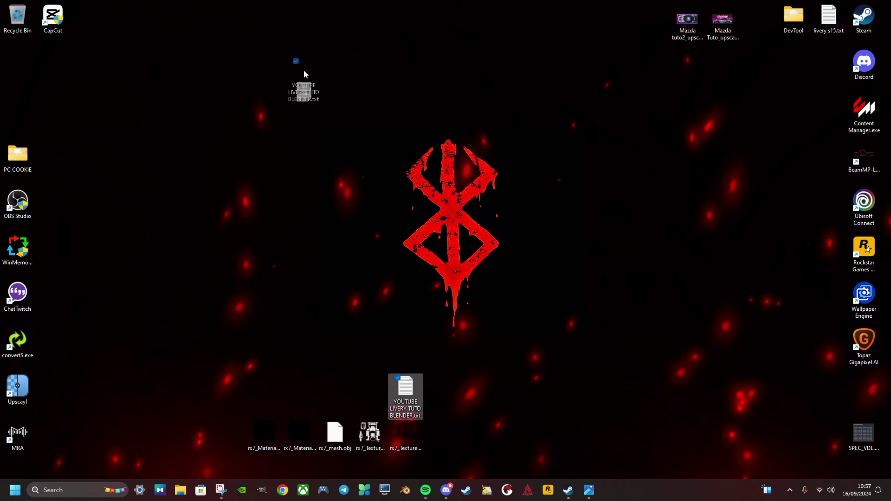
pyautogui.moveTo(218, 407)
pyautogui.mouseDown()
pyautogui.moveTo(278, 439)
pyautogui.moveTo(484, 471)
pyautogui.mouseUp()
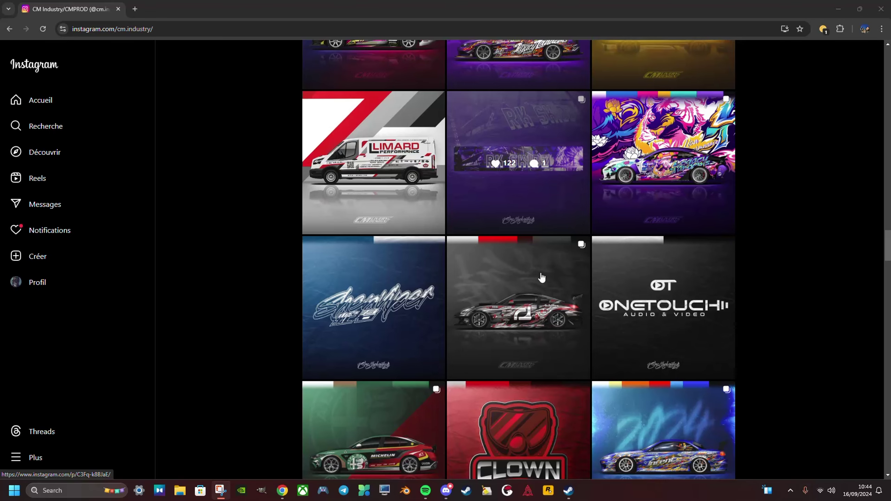
# Step: Open the purple Mazda RX-7 FD3S post, copy its URL from the address bar, and open a new tab
pyautogui.scroll(-5, 519, 260)
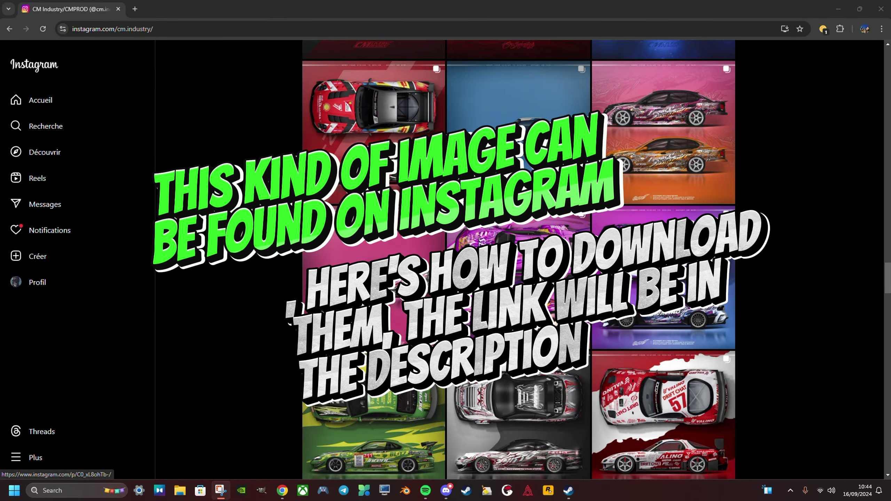
pyautogui.scroll(-3, 519, 260)
pyautogui.click(663, 306)
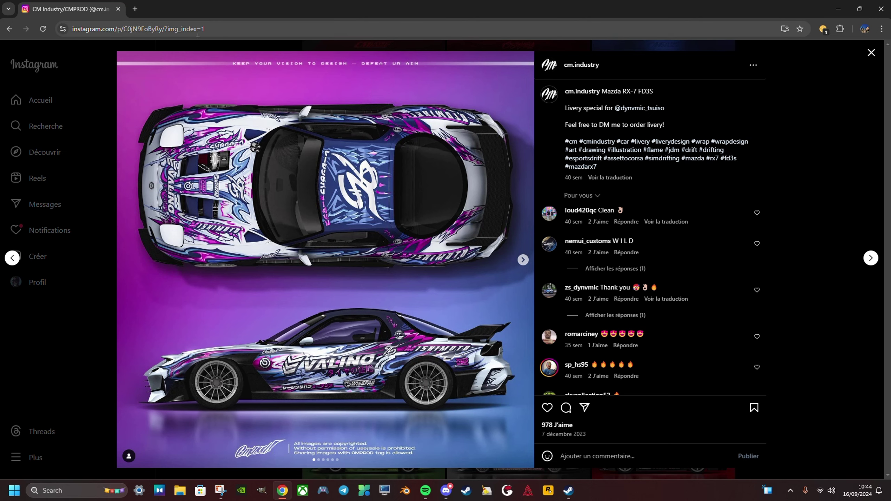
pyautogui.click(217, 29)
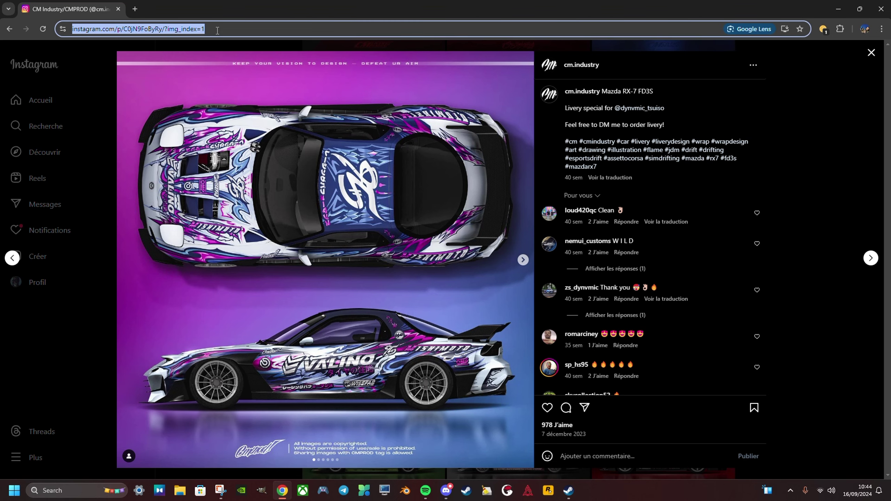
pyautogui.hotkey('ctrl', 't')
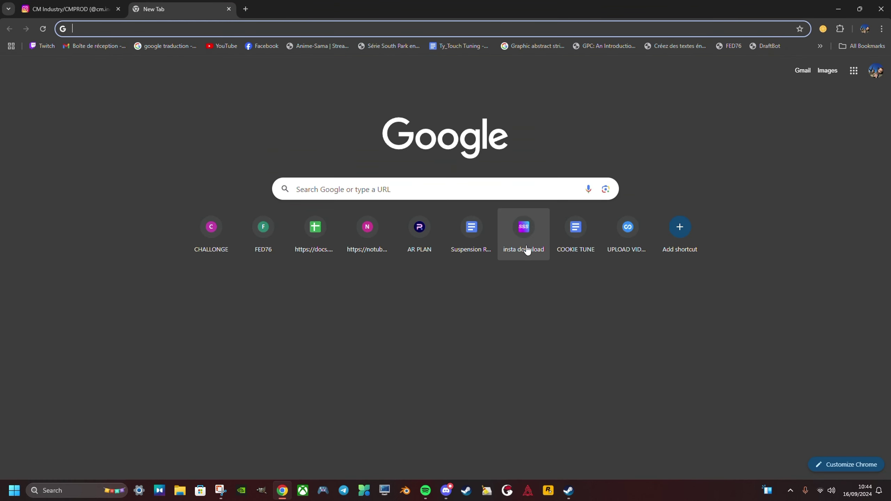
# Step: Paste the RX-7 post link into sssinstagram.com and close the ad to reveal the image results
pyautogui.click(523, 238)
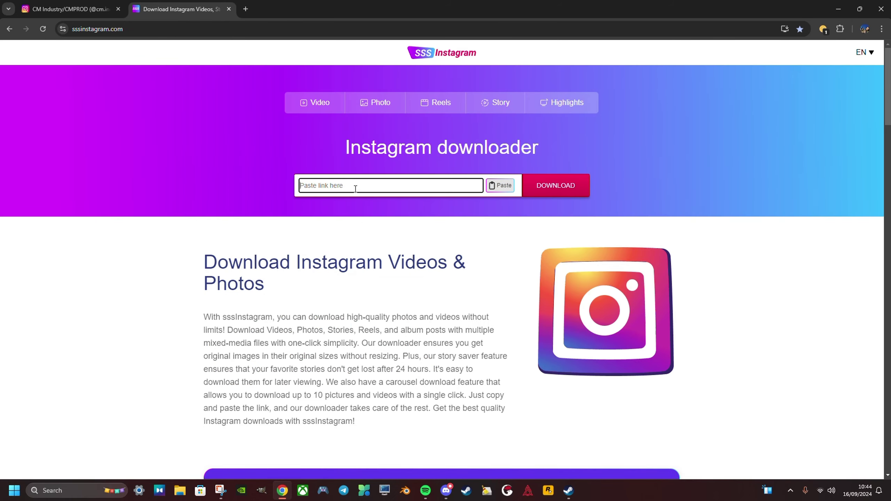
pyautogui.write('https://www.instagram.com/p/C0jN9FoByRy/?img_index=1')
pyautogui.click(445, 263)
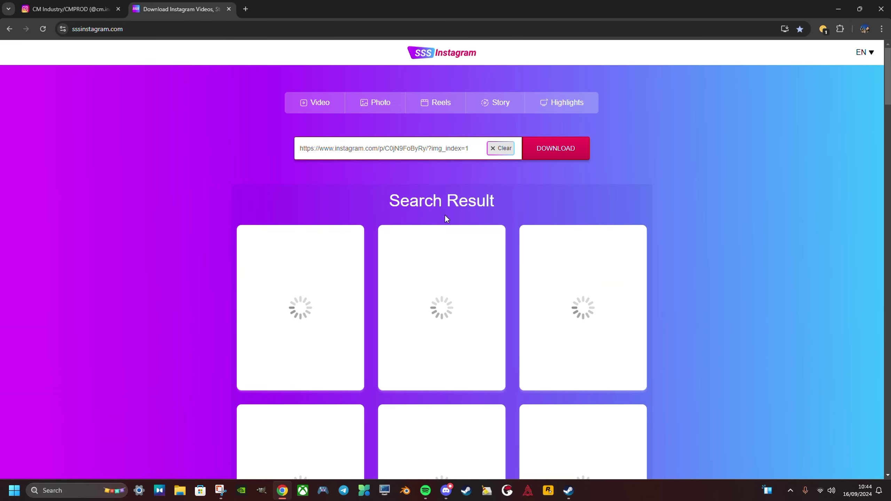
pyautogui.scroll(-3, 342, 301)
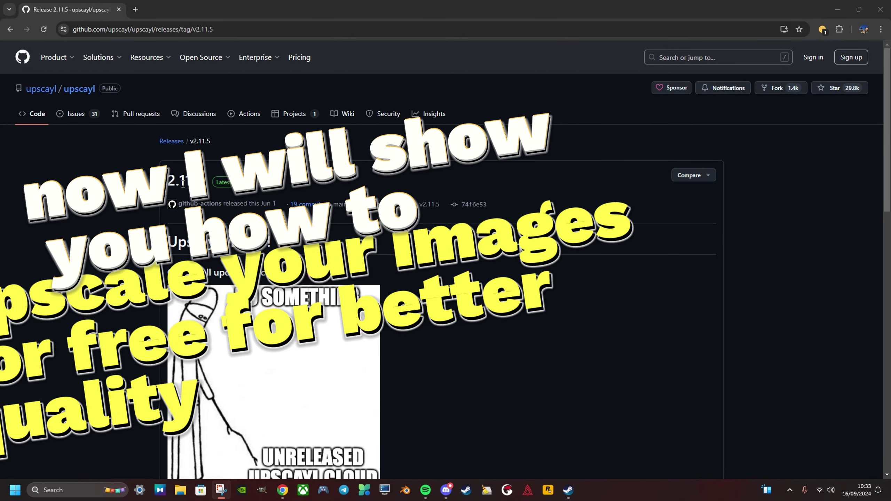
# Step: Open the upscayl repository and go to its 2.11.5 release page
pyautogui.click(91, 92)
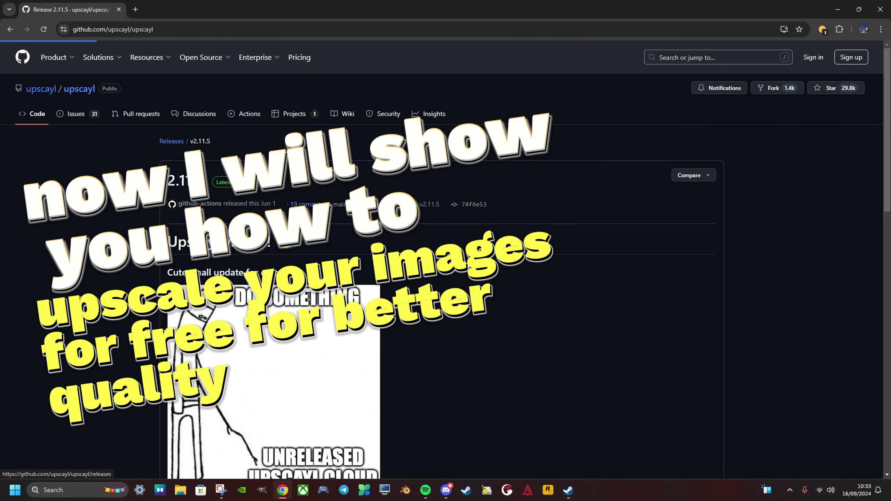
pyautogui.scroll(-6, 441, 263)
pyautogui.scroll(2, 441, 263)
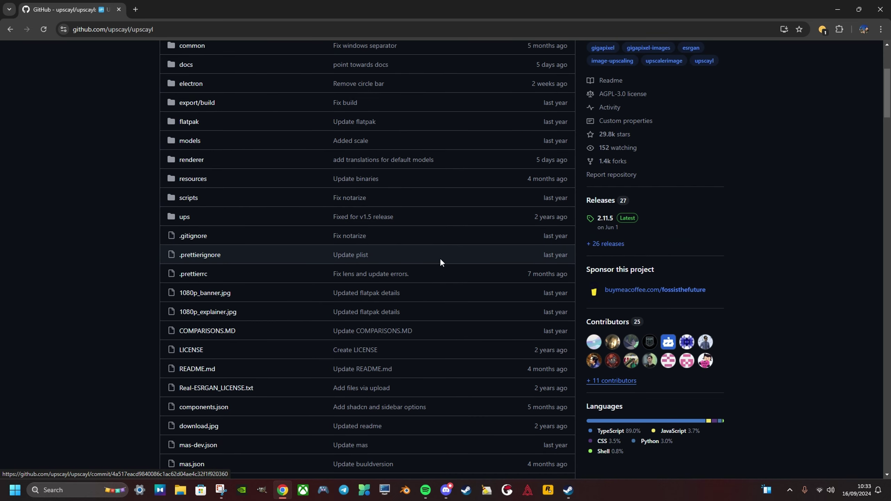
pyautogui.scroll(1, 441, 262)
pyautogui.click(613, 265)
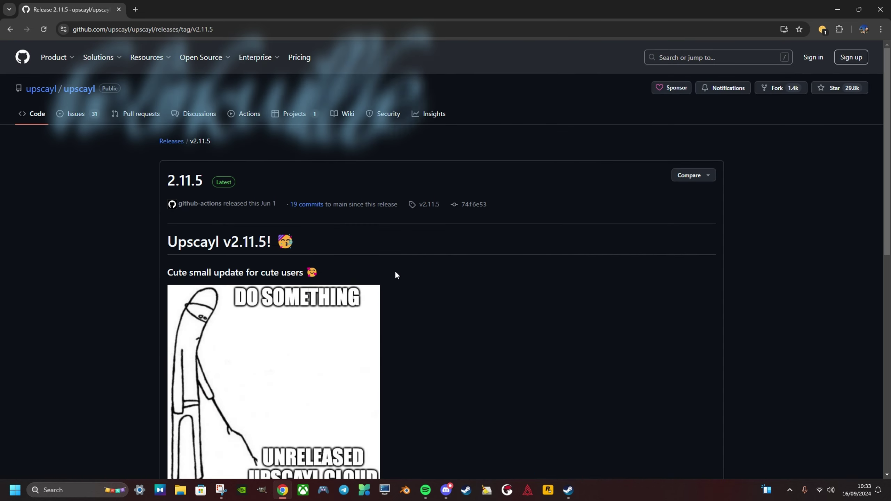
pyautogui.scroll(-5, 395, 272)
pyautogui.scroll(-8, 398, 281)
pyautogui.scroll(-2, 400, 283)
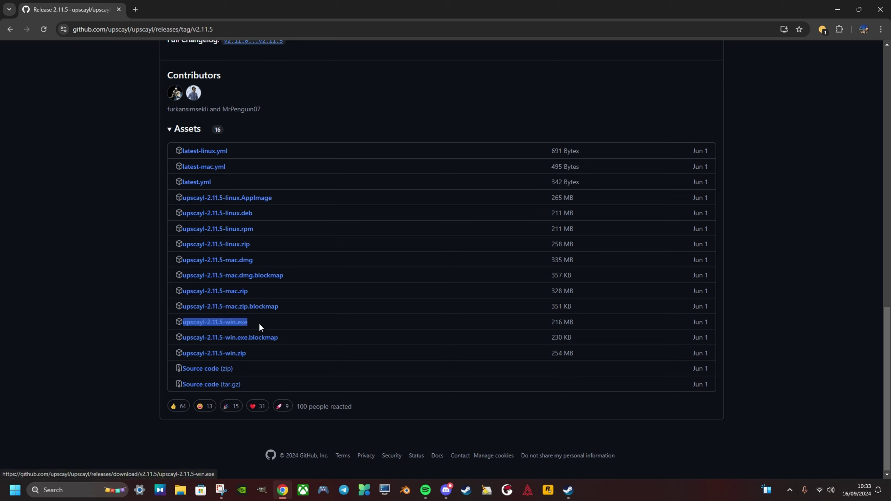
# Step: Download upscayl-2.11.5-win.exe, keeping the unverified file, and restore the browser window size
pyautogui.click(243, 326)
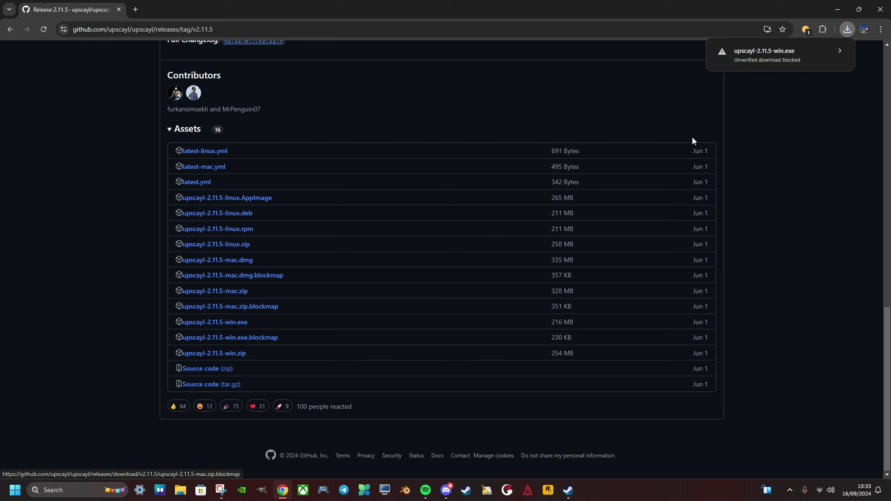
pyautogui.click(776, 52)
pyautogui.click(790, 106)
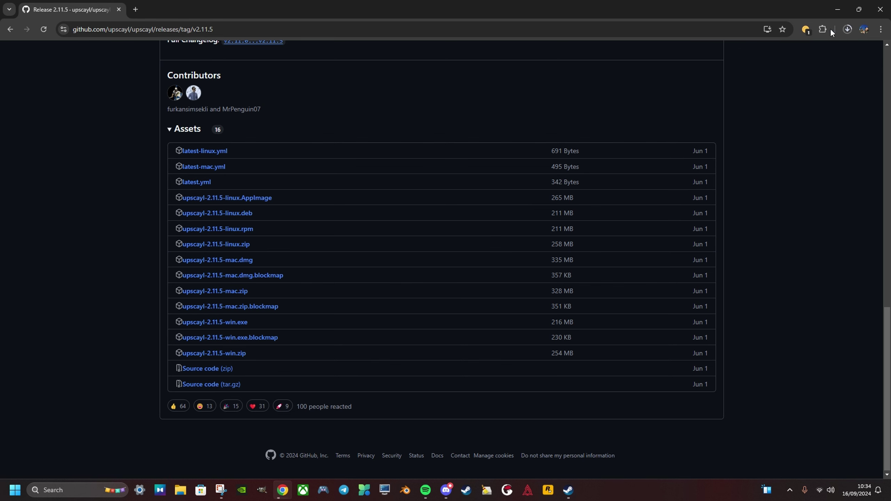
pyautogui.click(857, 12)
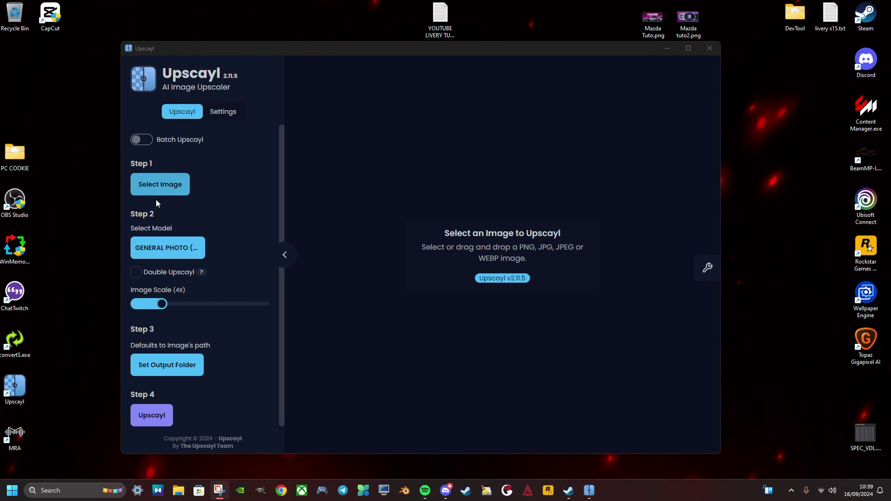
# Step: Keep the GENERAL PHOTO (REAL-ESRGAN) model at 4x scale
pyautogui.click(164, 249)
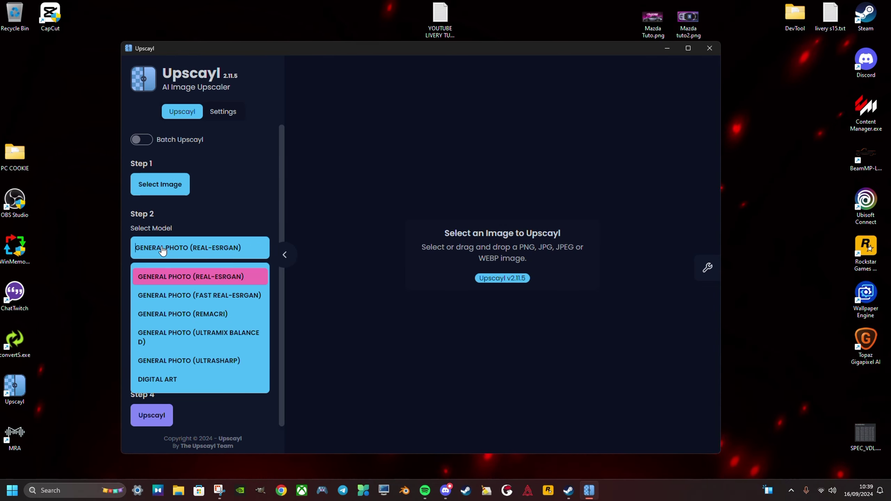
pyautogui.click(200, 278)
pyautogui.moveTo(201, 273)
pyautogui.moveTo(162, 303)
pyautogui.mouseDown()
pyautogui.moveTo(170, 304)
pyautogui.moveTo(162, 305)
pyautogui.mouseUp()
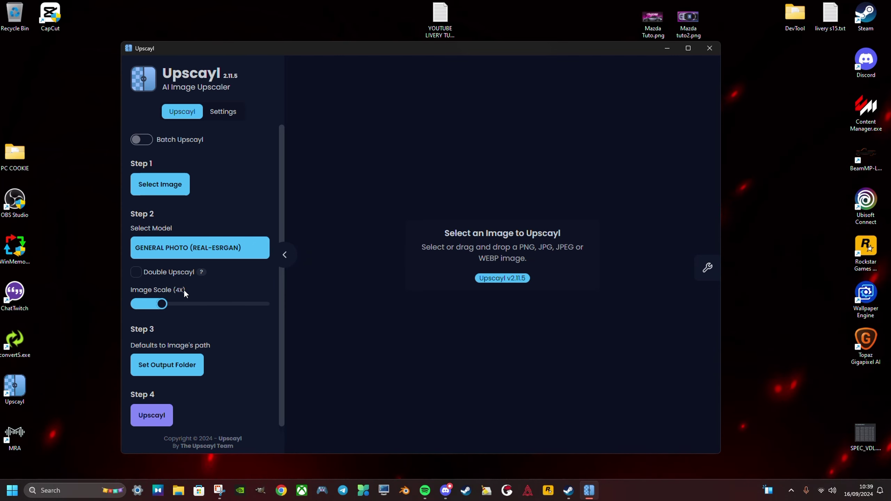
# Step: Upscale Mazda Tuto.png to 8640x4320, compare the result with the slider, and close Upscayl
pyautogui.moveTo(647, 18); pyautogui.dragTo(458, 257)
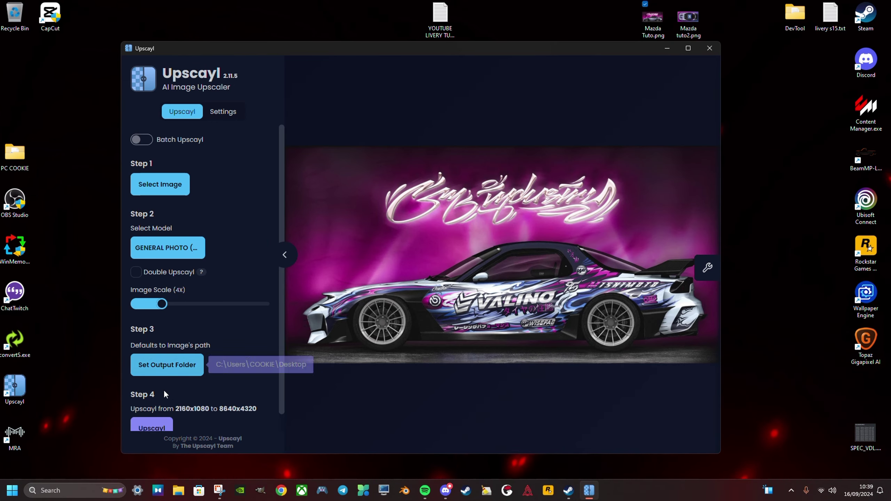
pyautogui.scroll(-1, 164, 390)
pyautogui.click(153, 410)
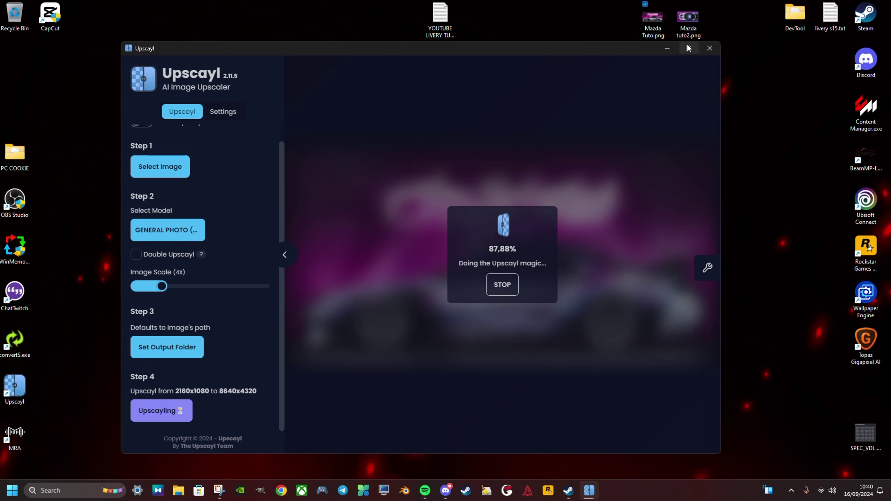
pyautogui.press('super+Up')
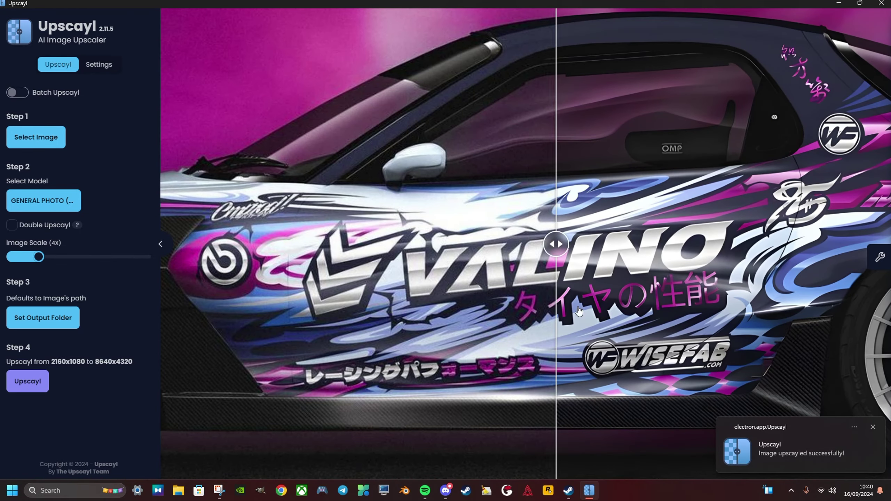
pyautogui.moveTo(579, 311)
pyautogui.mouseDown()
pyautogui.moveTo(318, 295)
pyautogui.moveTo(170, 302)
pyautogui.moveTo(597, 316)
pyautogui.moveTo(505, 327)
pyautogui.moveTo(255, 316)
pyautogui.mouseUp()
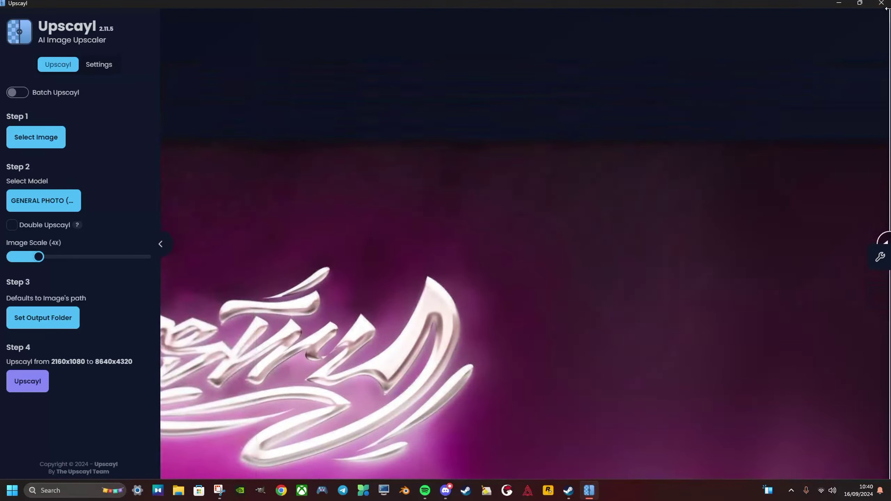
pyautogui.click(882, 3)
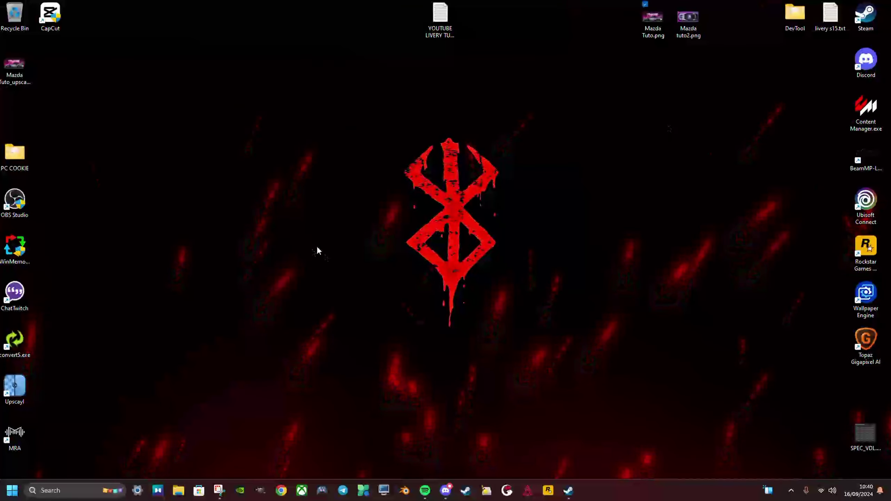
# Step: Delete the default camera, cube and light from the Blender scene
pyautogui.moveTo(21, 72); pyautogui.dragTo(621, 117)
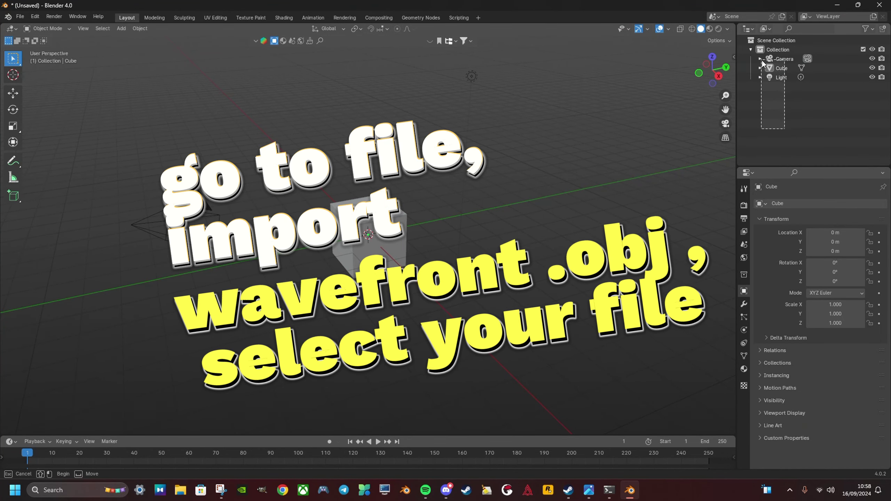
pyautogui.moveTo(800, 101); pyautogui.dragTo(759, 36)
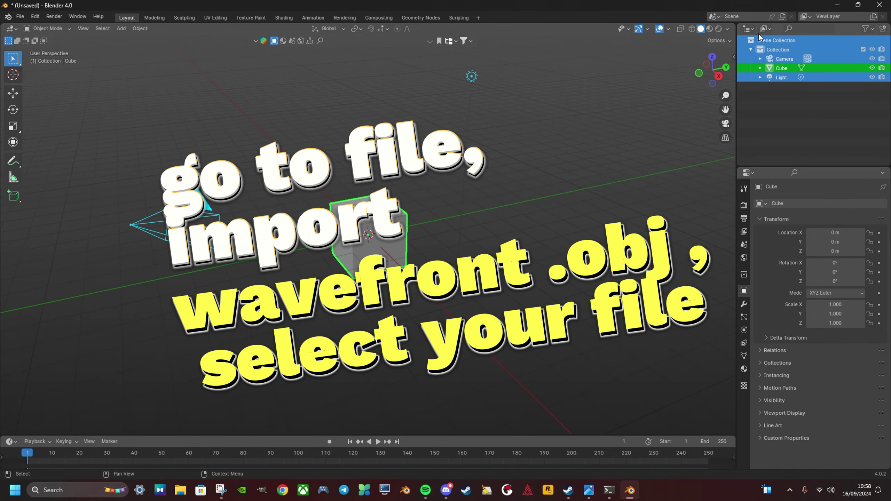
pyautogui.press('Delete')
# Step: Import rx7_mesh.obj as a Wavefront OBJ and orbit around the car
pyautogui.click(19, 17)
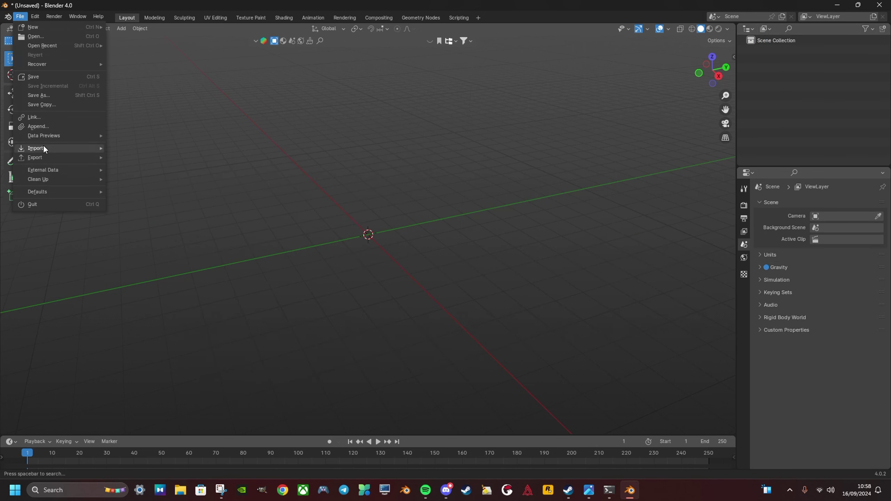
pyautogui.moveTo(35, 147)
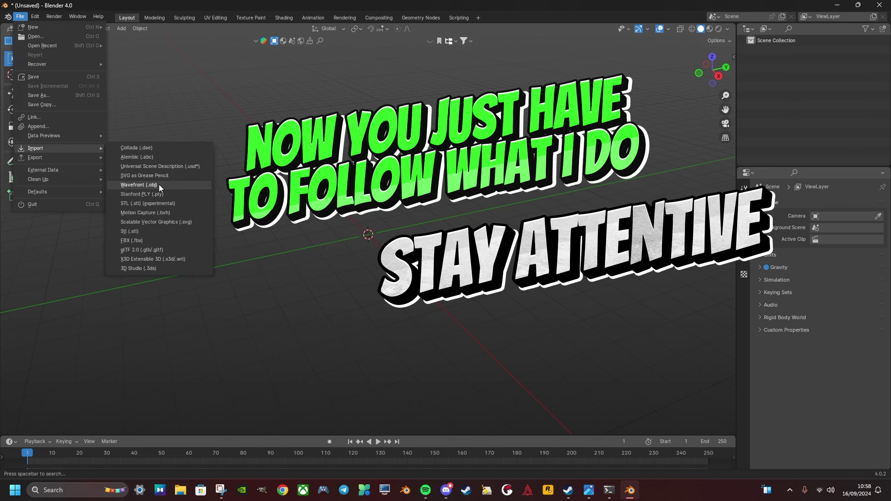
pyautogui.click(138, 184)
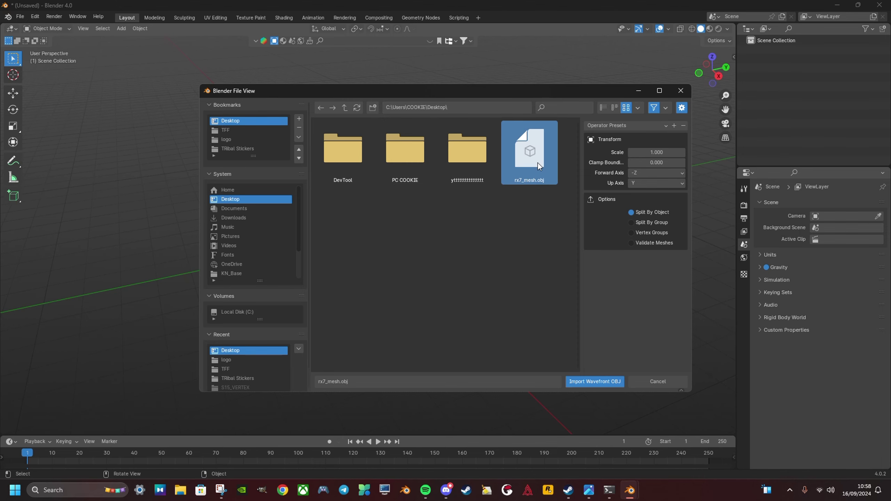
pyautogui.click(601, 382)
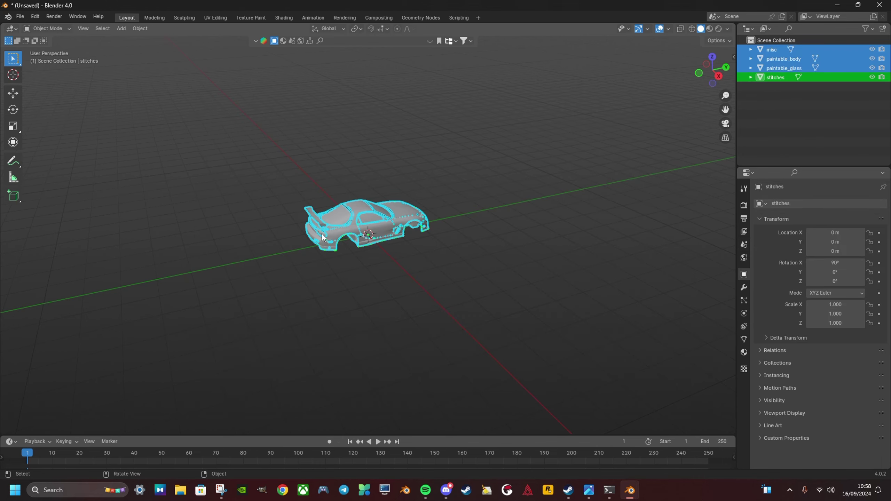
pyautogui.moveTo(323, 237)
pyautogui.mouseDown(button='middle')
pyautogui.moveTo(416, 231)
pyautogui.moveTo(457, 279)
pyautogui.moveTo(454, 291)
pyautogui.moveTo(439, 289)
pyautogui.moveTo(446, 304)
pyautogui.moveTo(430, 297)
pyautogui.moveTo(500, 243)
pyautogui.mouseUp(button='middle')
# Step: Hide the misc object, expand paintable_body and paintable_glass, and show material_paintable_glass settings
pyautogui.scroll(3, 416, 231)
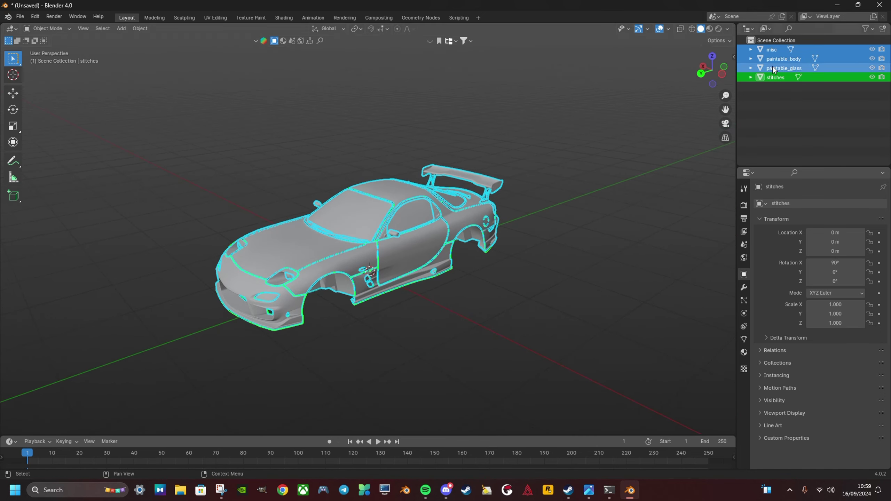
pyautogui.click(873, 51)
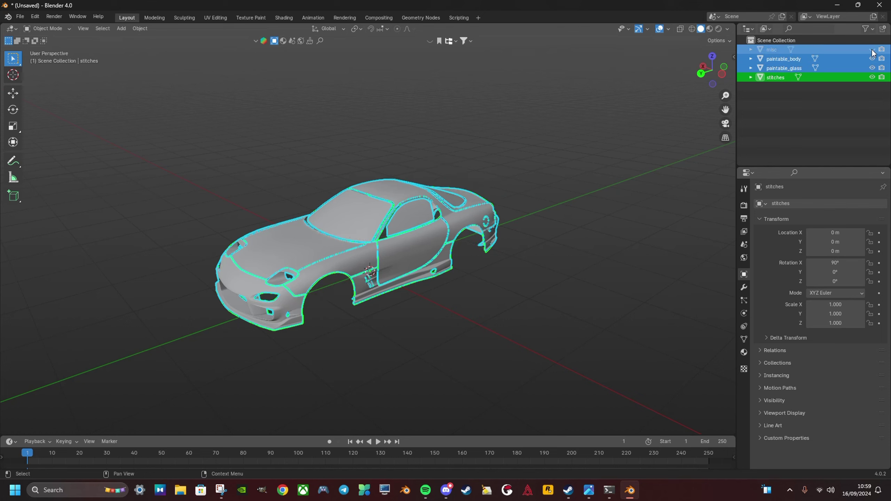
pyautogui.click(752, 58)
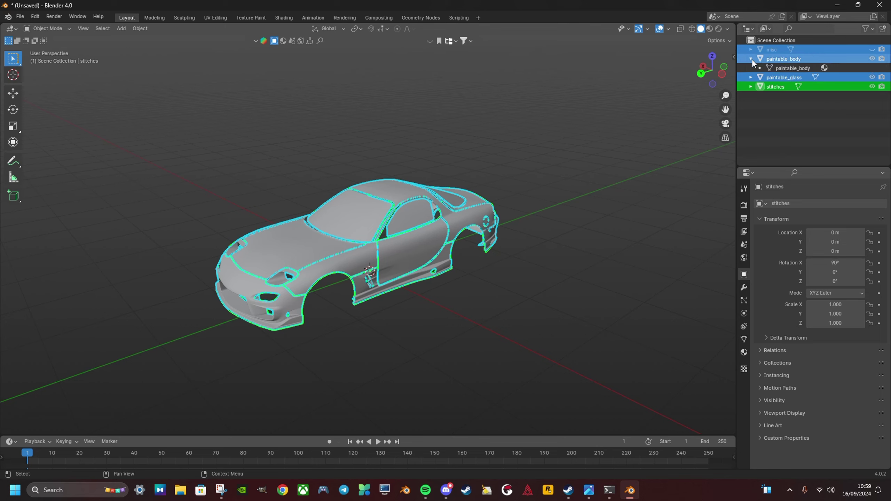
pyautogui.click(751, 78)
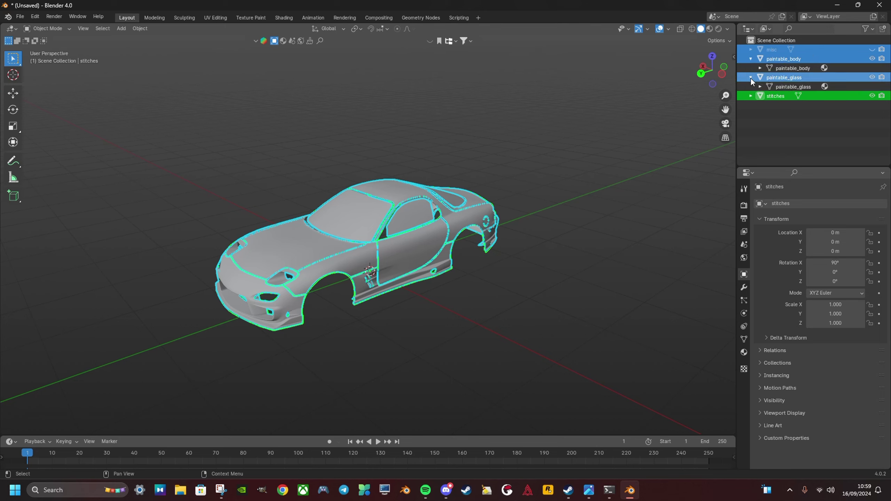
pyautogui.click(825, 86)
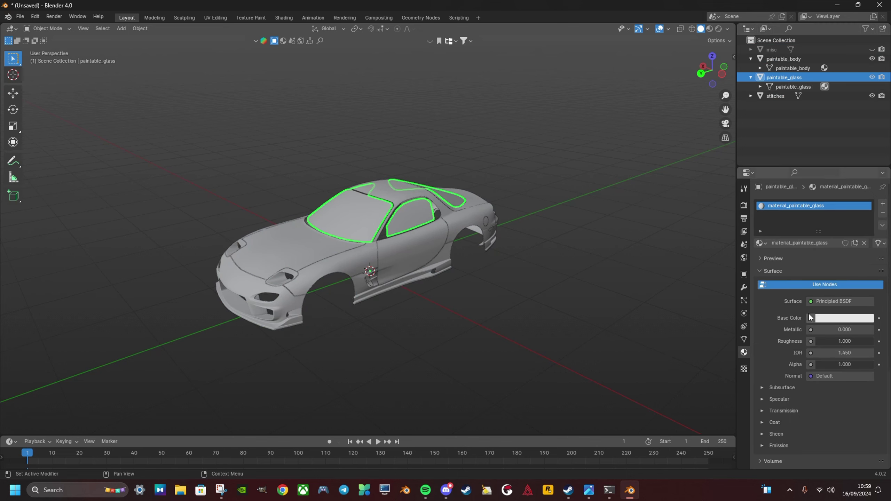
# Step: Set the glass material's Base Color to an Image Texture using rx7_TextureGlass.png
pyautogui.click(811, 318)
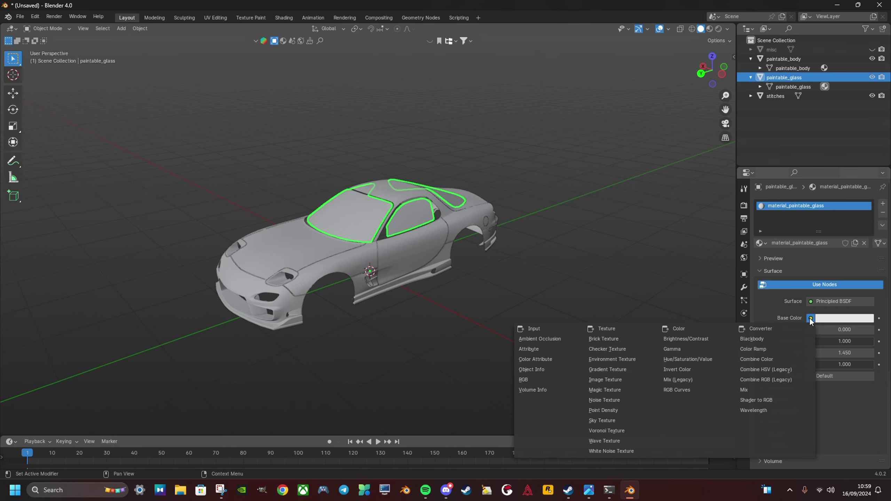
pyautogui.click(618, 379)
pyautogui.click(856, 330)
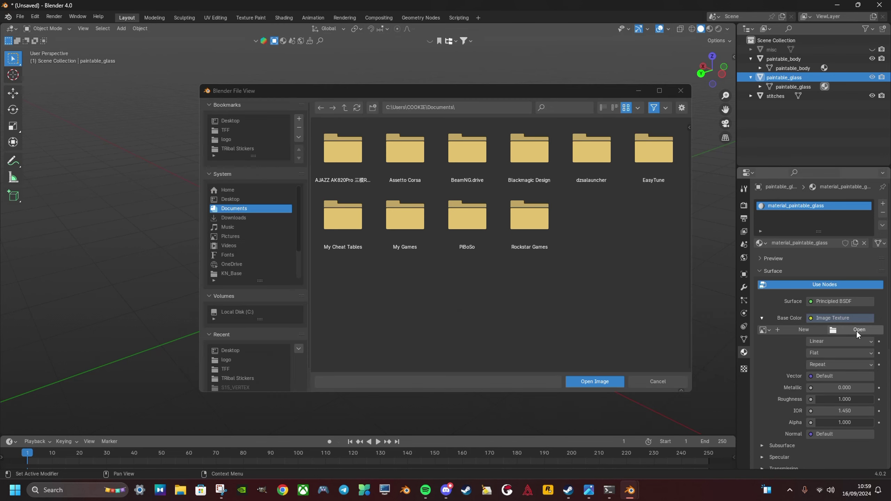
pyautogui.click(253, 121)
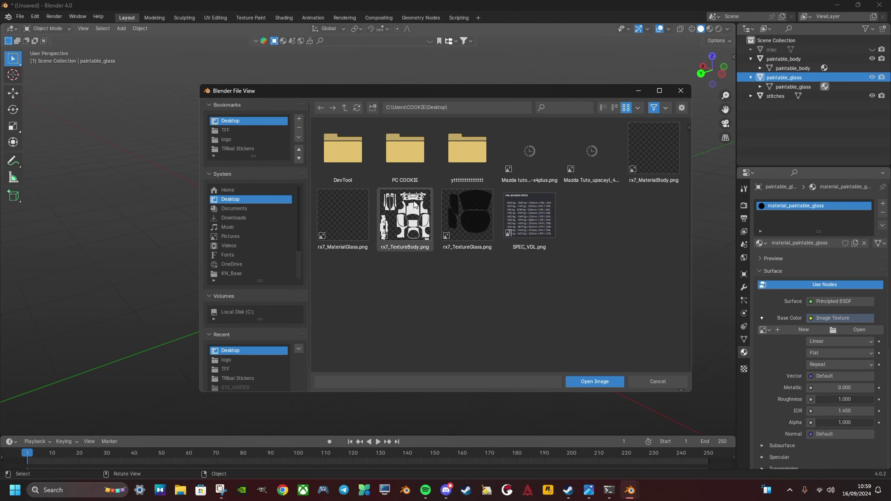
pyautogui.click(468, 219)
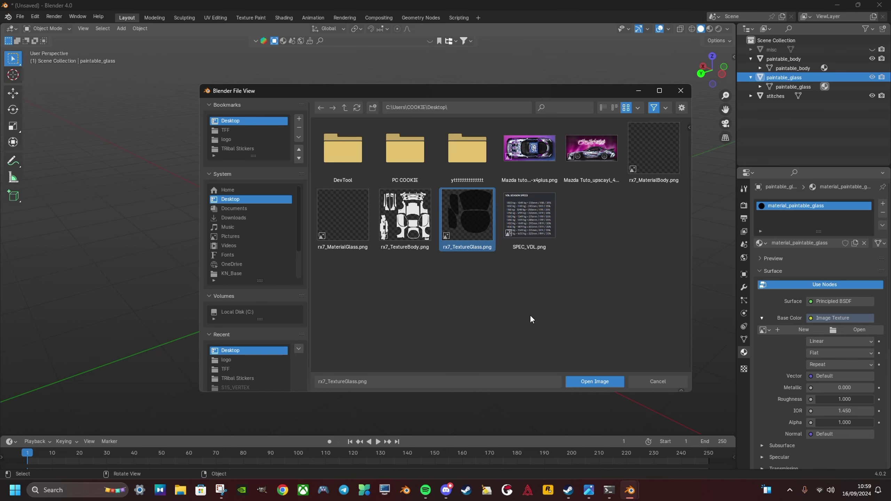
pyautogui.click(588, 385)
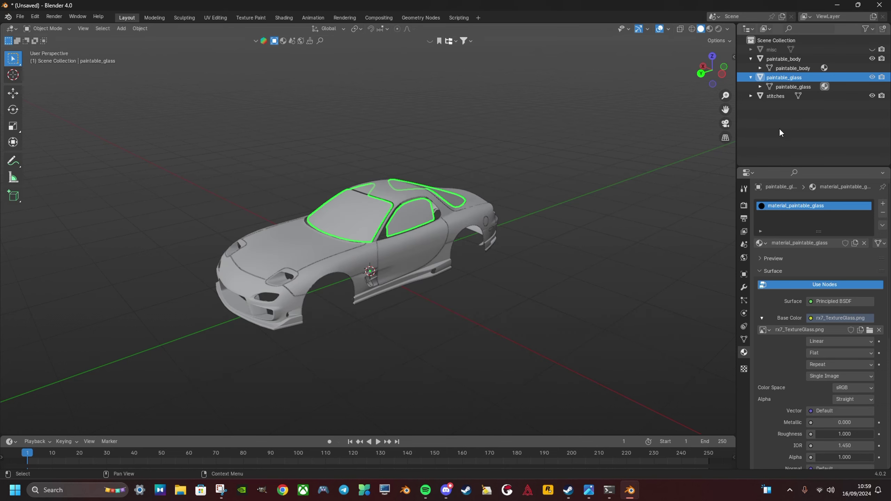
# Step: Set paintable_body's Base Color to an Image Texture using rx7_TextureBody.png from Desktop
pyautogui.click(823, 69)
pyautogui.click(811, 318)
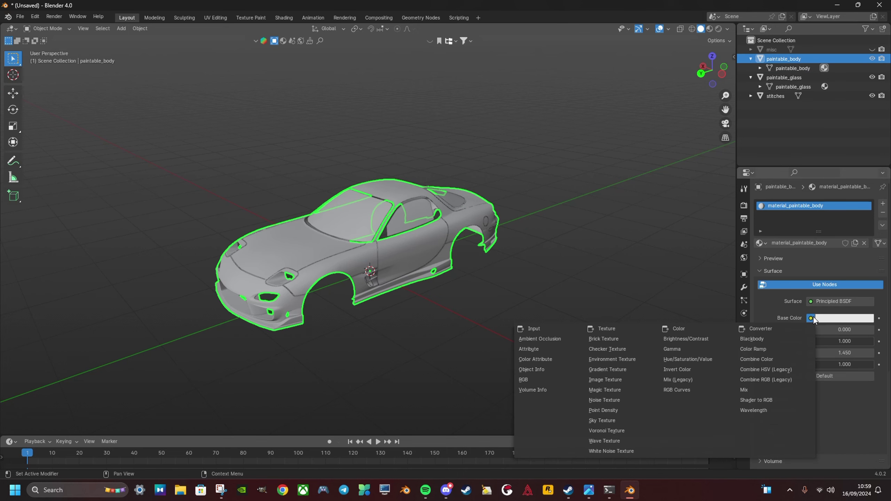
pyautogui.click(606, 380)
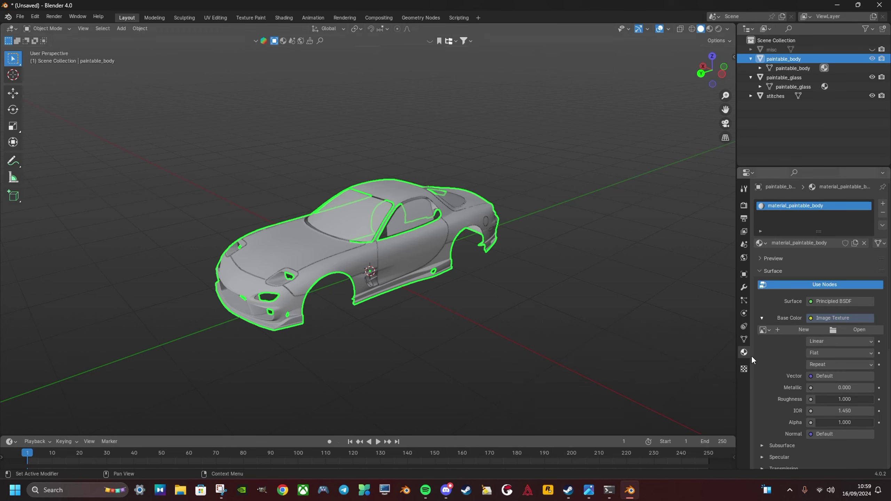
pyautogui.click(859, 329)
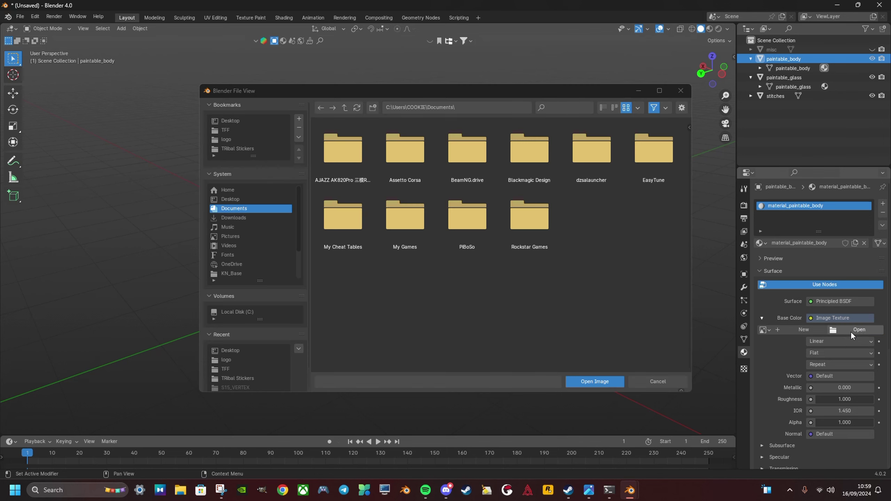
pyautogui.click(238, 121)
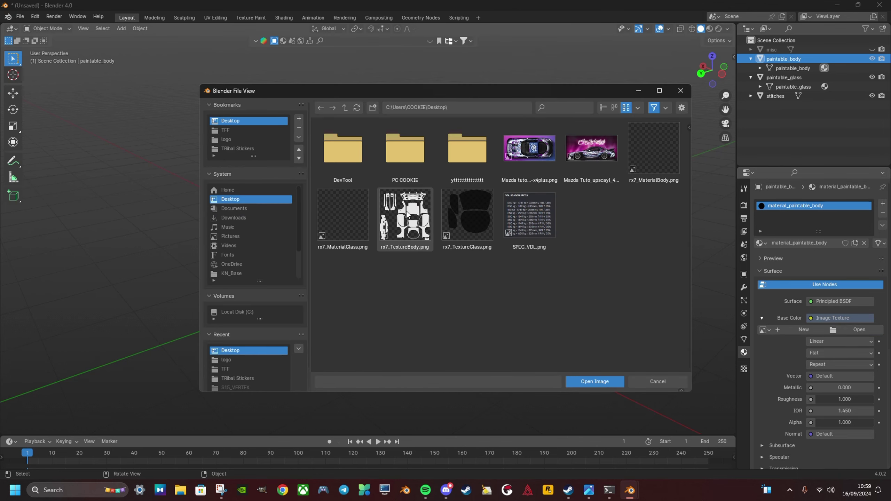
pyautogui.click(581, 384)
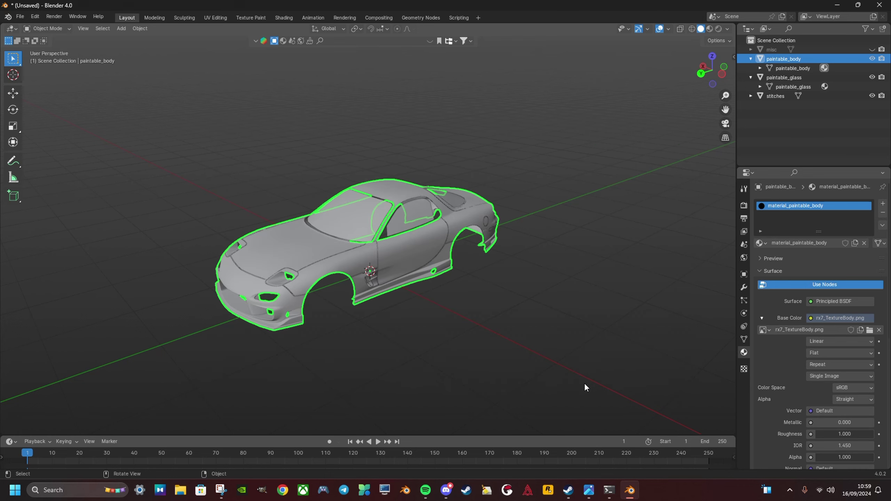
# Step: In UV Editing, select the entire body mesh and fit its UV islands in view
pyautogui.click(216, 18)
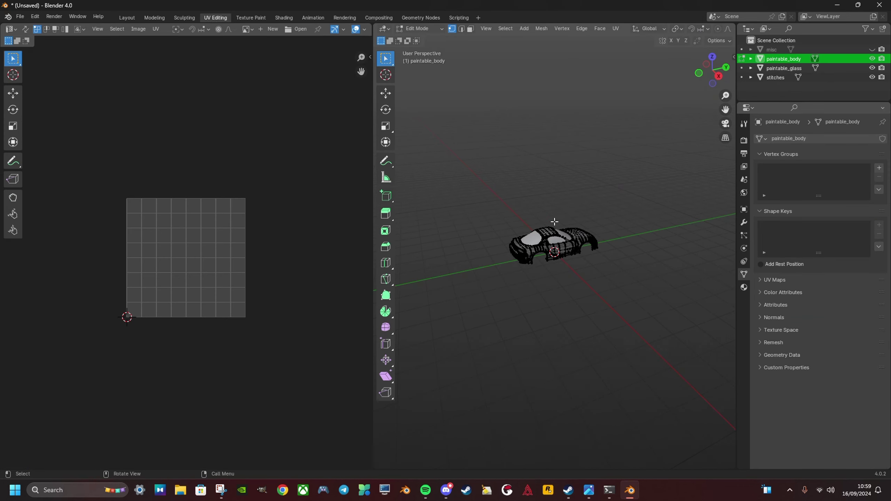
pyautogui.press('a')
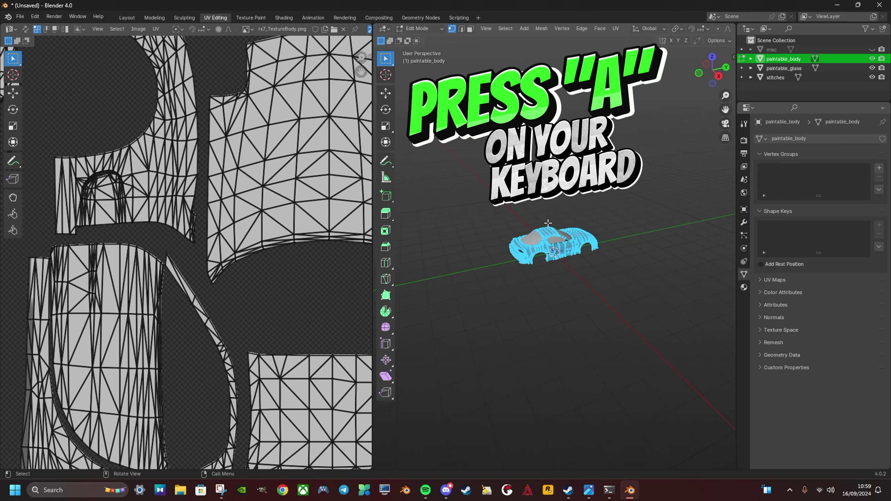
pyautogui.press('Home')
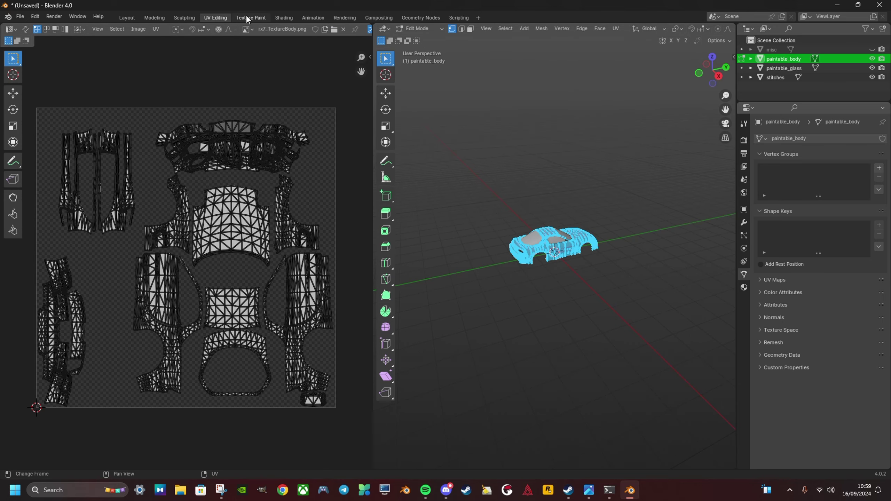
# Step: In Texture Paint, widen the 3D view across the window and frame the car's left side
pyautogui.click(251, 19)
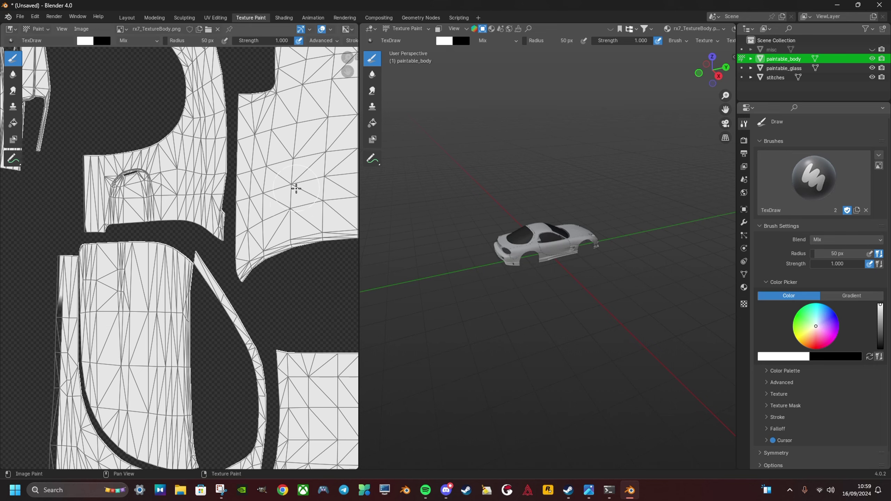
pyautogui.scroll(-2, 294, 200)
pyautogui.scroll(-1, 286, 217)
pyautogui.scroll(-1, 280, 235)
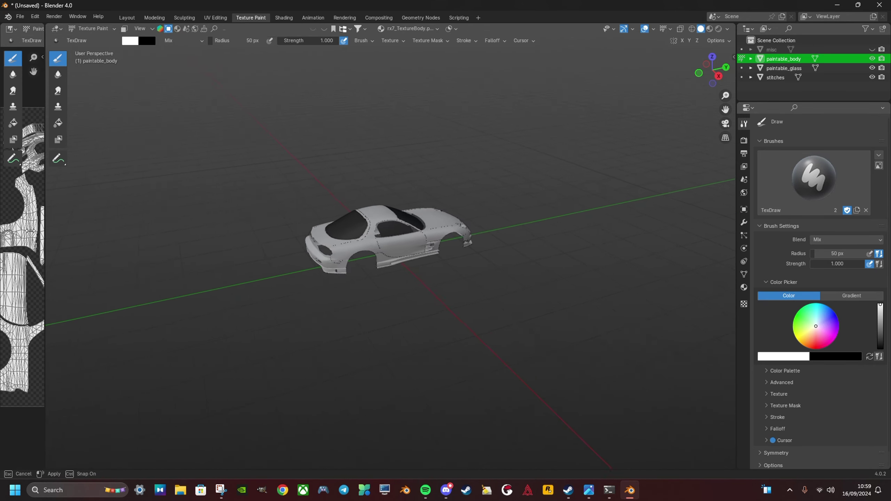
pyautogui.moveTo(358, 231); pyautogui.dragTo(3, 234)
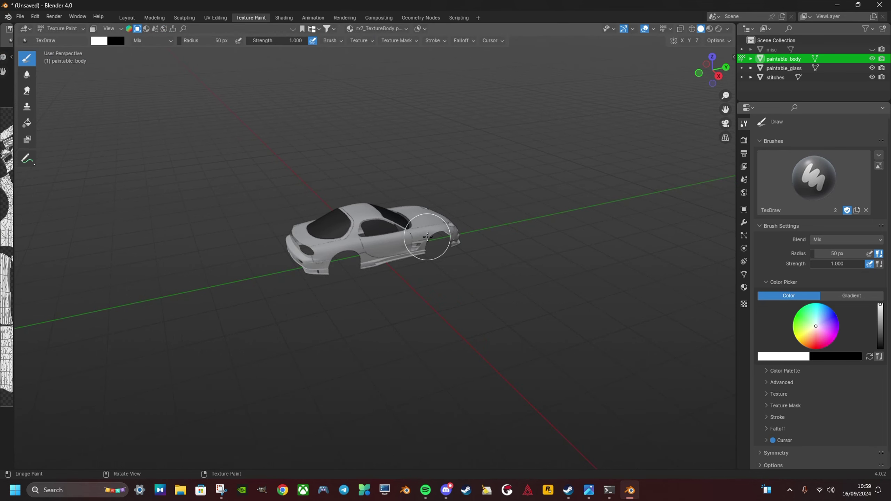
pyautogui.moveTo(428, 237); pyautogui.dragTo(450, 245, button='middle')
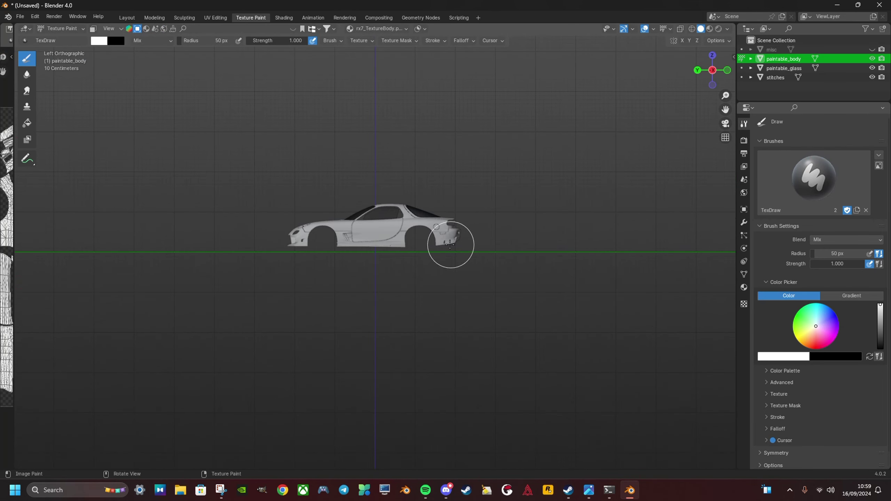
pyautogui.scroll(2, 449, 244)
pyautogui.scroll(1, 421, 274)
pyautogui.scroll(2, 418, 302)
pyautogui.scroll(1, 406, 255)
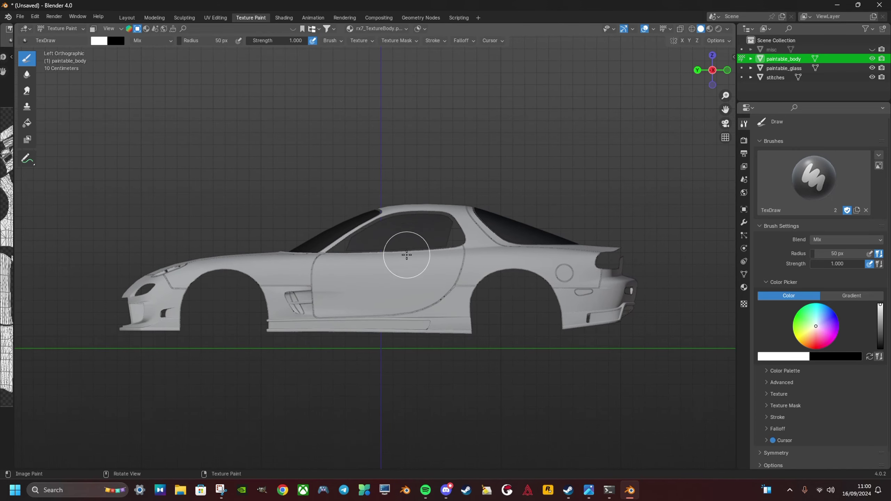
pyautogui.scroll(-1, 406, 255)
pyautogui.keyDown('shift'); pyautogui.moveTo(416, 257); pyautogui.dragTo(421, 257, button='middle'); pyautogui.keyUp('shift')
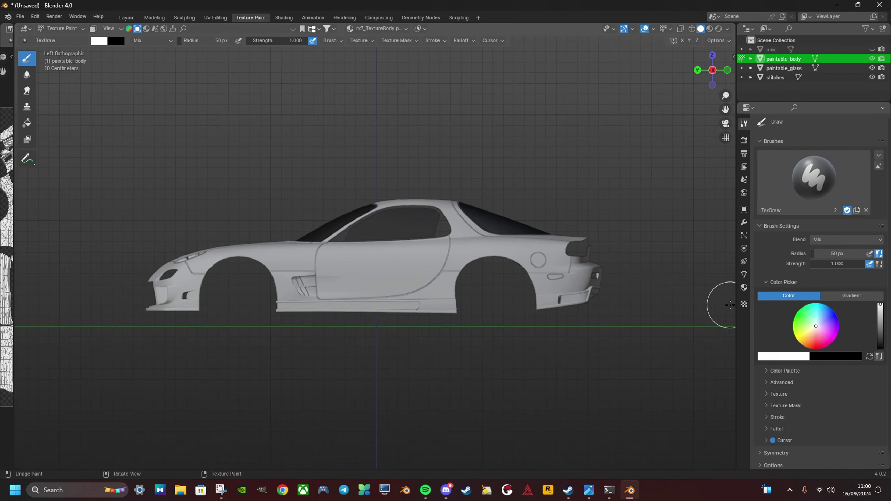
# Step: Create a new brush texture loaded with the Desktop's Mazda Tuto_upscayl_4x image
pyautogui.click(744, 305)
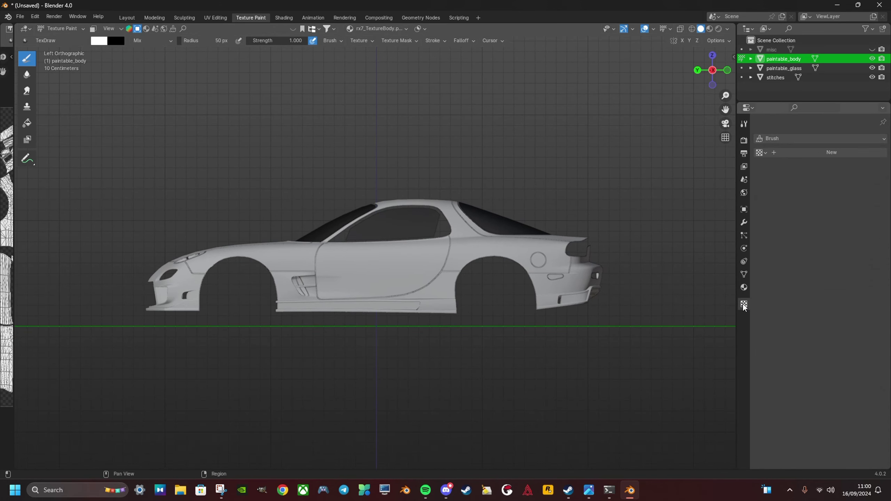
pyautogui.click(817, 156)
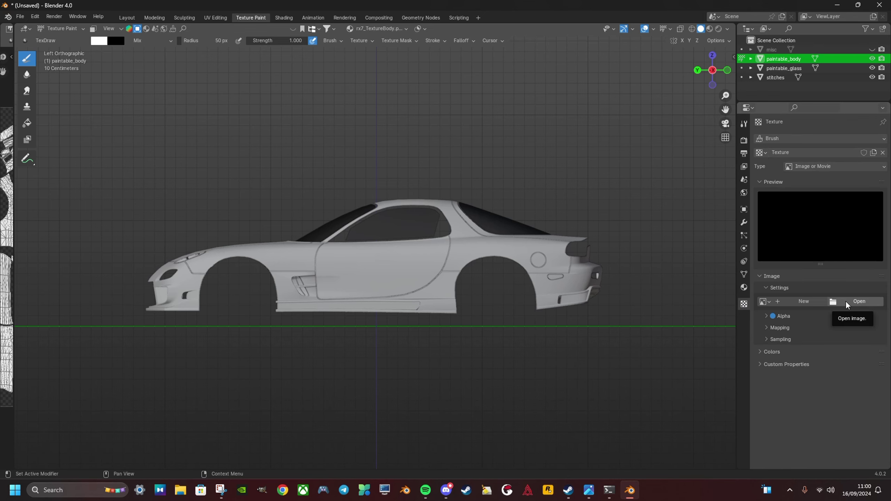
pyautogui.click(846, 304)
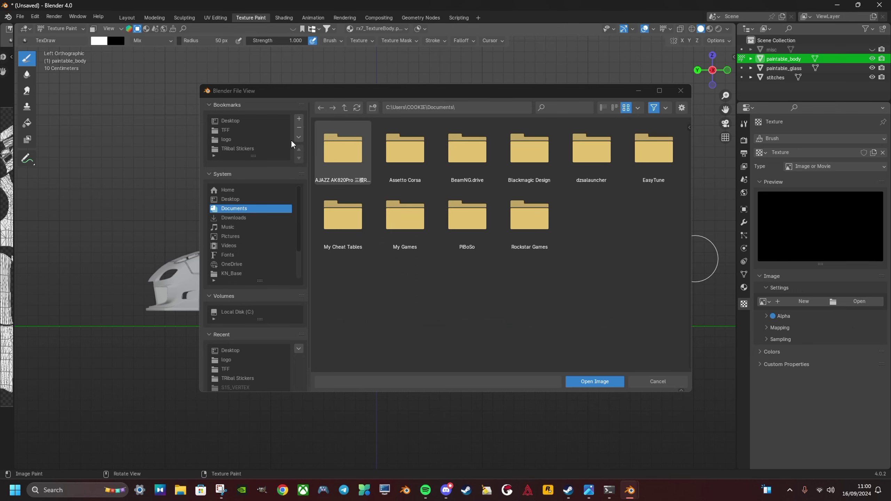
pyautogui.click(247, 125)
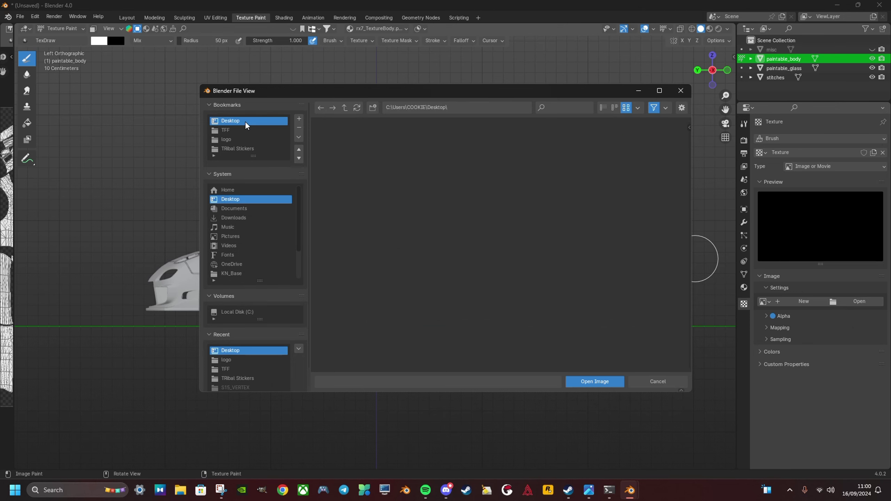
pyautogui.click(597, 153)
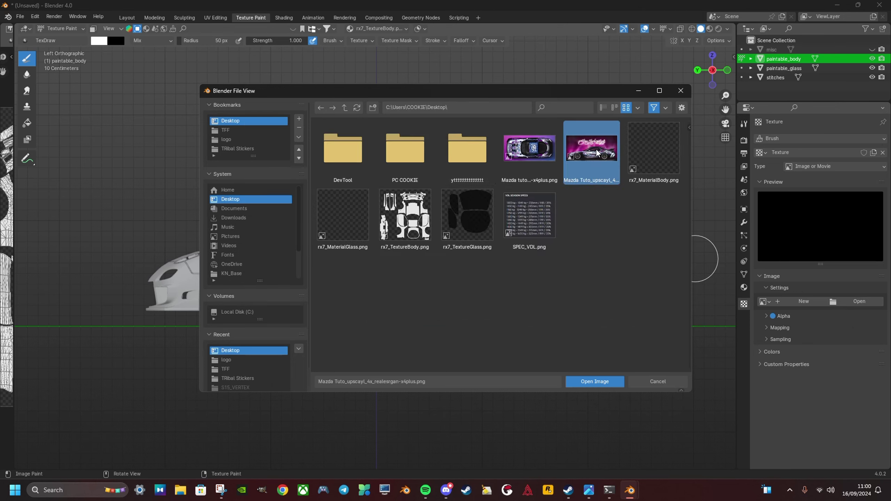
pyautogui.click(593, 382)
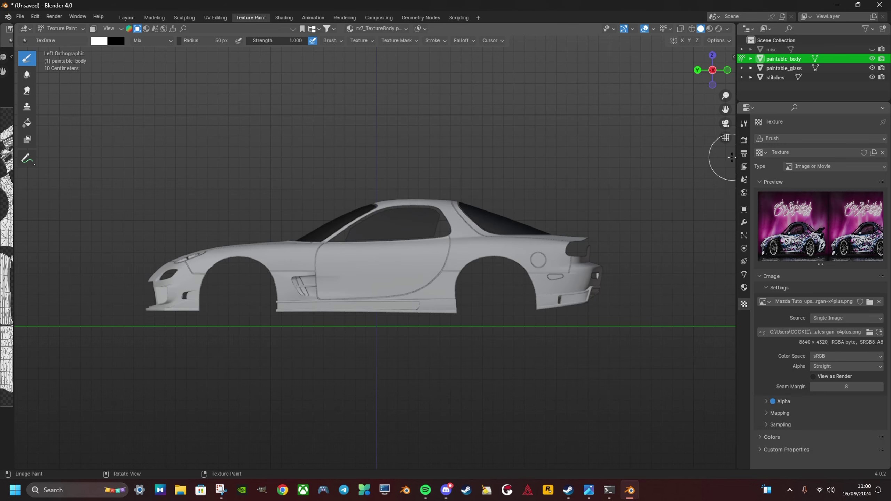
# Step: Set the brush texture mapping to Stencil, move it over the car, and apply Image Aspect
pyautogui.click(744, 124)
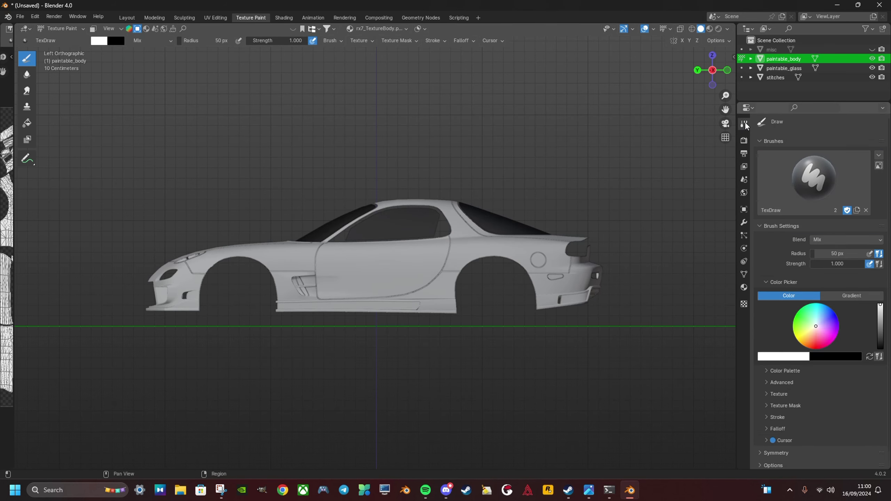
pyautogui.click(777, 396)
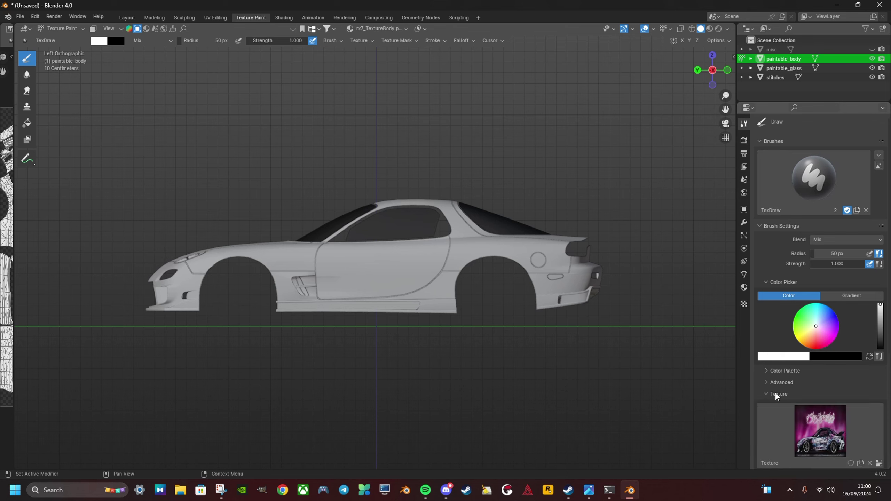
pyautogui.scroll(-5, 781, 383)
pyautogui.click(817, 344)
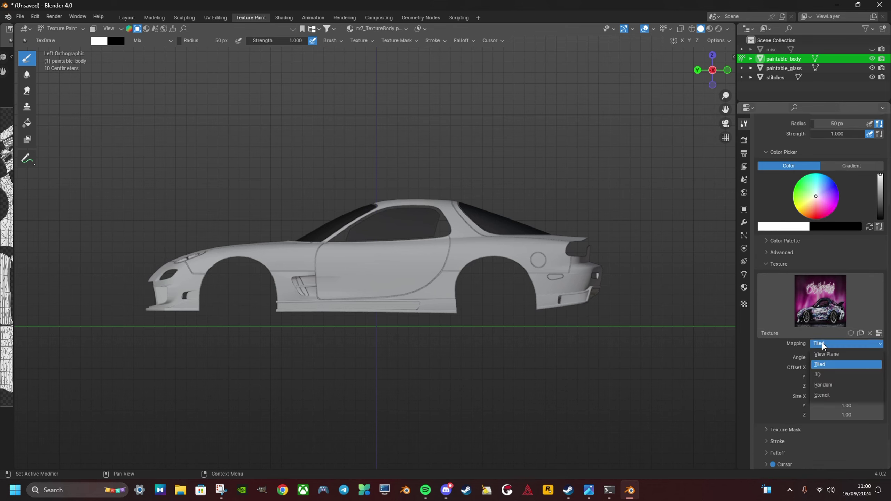
pyautogui.click(829, 395)
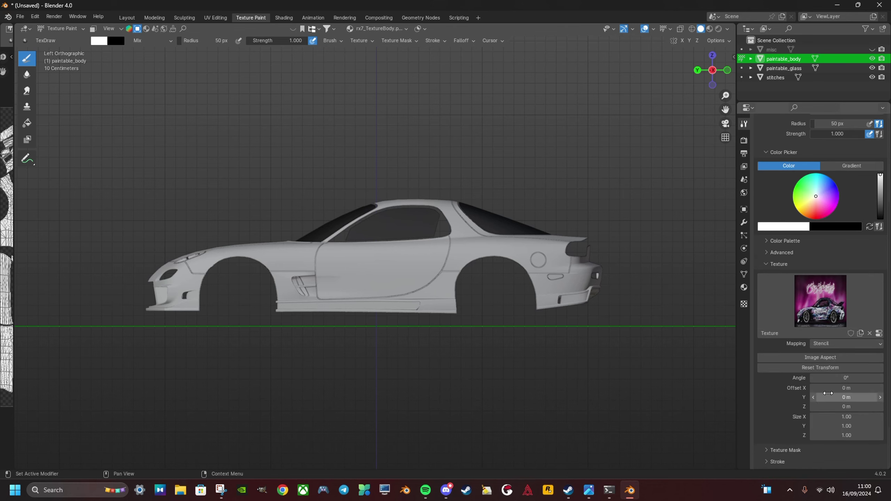
pyautogui.moveTo(472, 338); pyautogui.dragTo(619, 270, button='right')
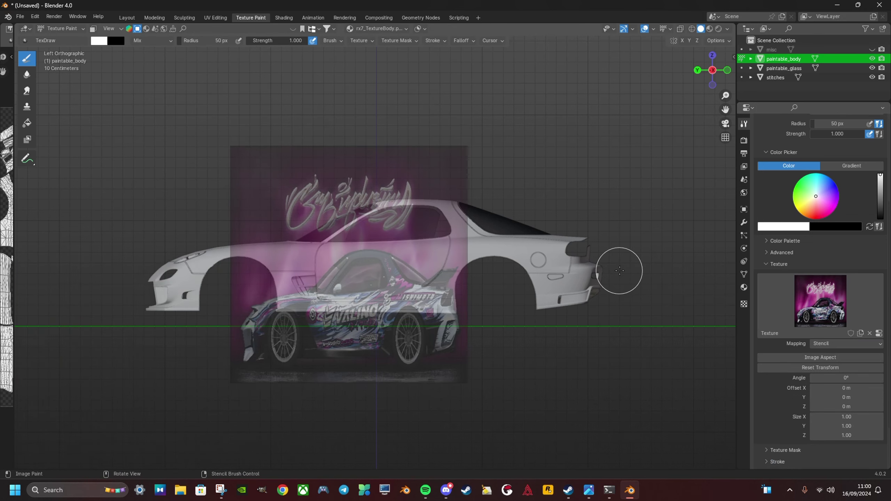
pyautogui.click(826, 358)
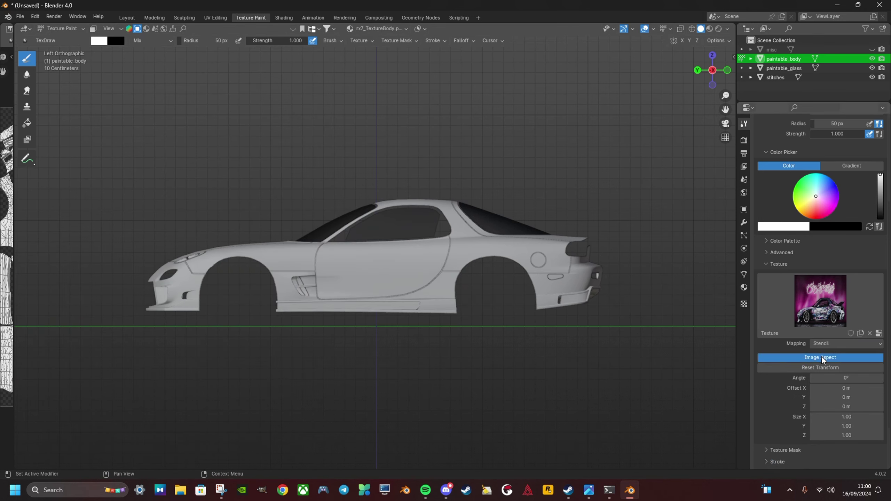
# Step: Scale and align the Mazda stencil image to match the car's side profile
pyautogui.keyDown('shift'); pyautogui.moveTo(475, 306); pyautogui.dragTo(538, 308, button='right'); pyautogui.keyUp('shift')
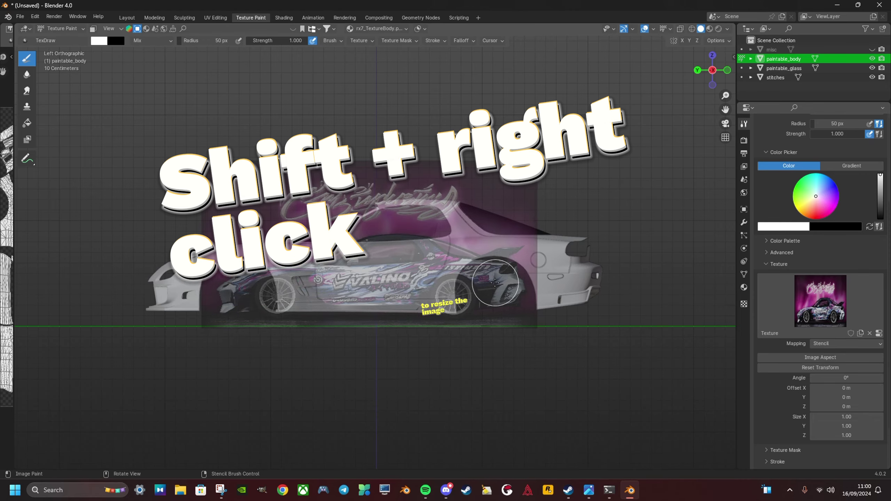
pyautogui.scroll(1, 494, 280)
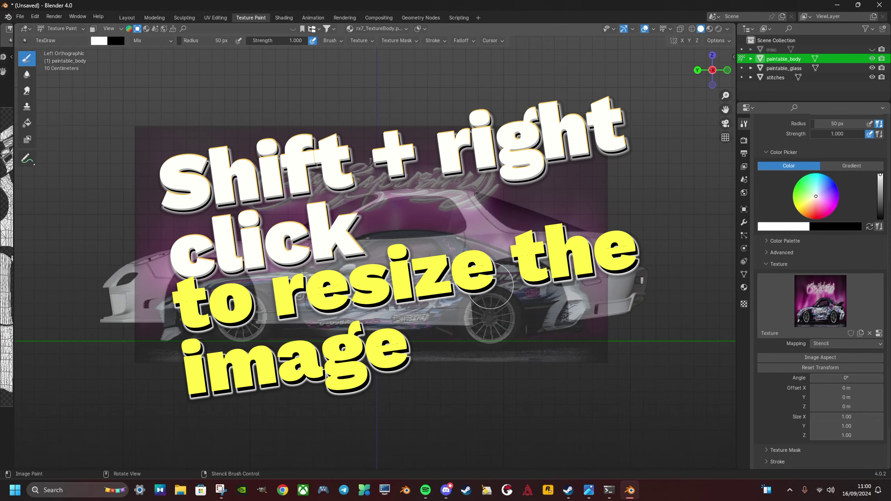
pyautogui.moveTo(490, 285)
pyautogui.keyDown('shift'); pyautogui.mouseDown(button='right')
pyautogui.moveTo(501, 266)
pyautogui.moveTo(519, 280)
pyautogui.mouseUp(button='right'); pyautogui.keyUp('shift')
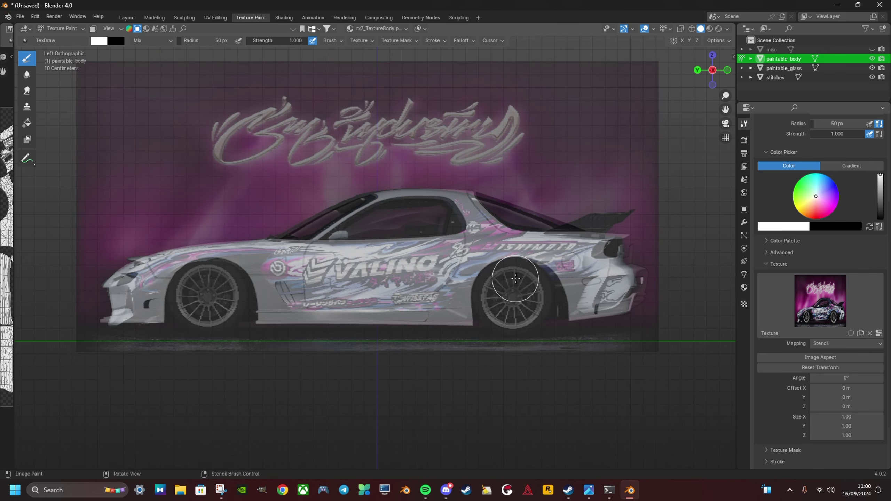
pyautogui.keyDown('shift'); pyautogui.moveTo(545, 336); pyautogui.dragTo(551, 340, button='right'); pyautogui.keyUp('shift')
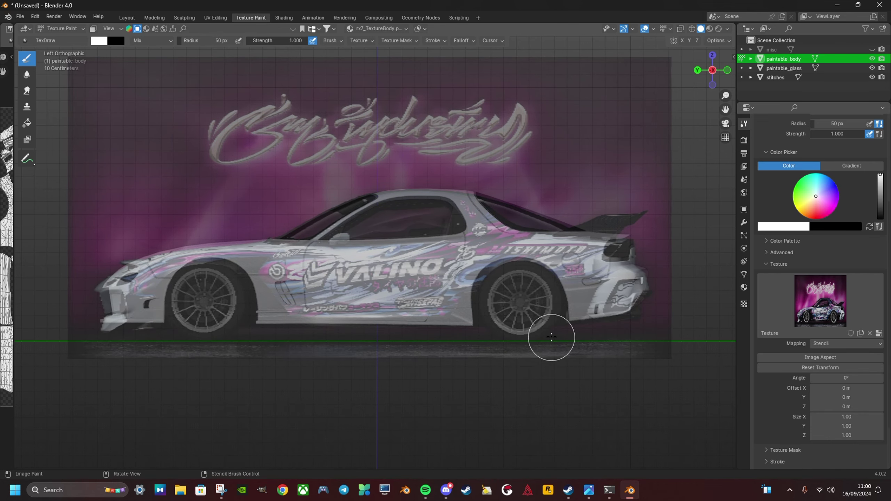
pyautogui.moveTo(552, 338); pyautogui.dragTo(550, 334, button='right')
# Step: Paint the livery onto the door, sill, rear quarter and bumper
pyautogui.scroll(-3, 774, 401)
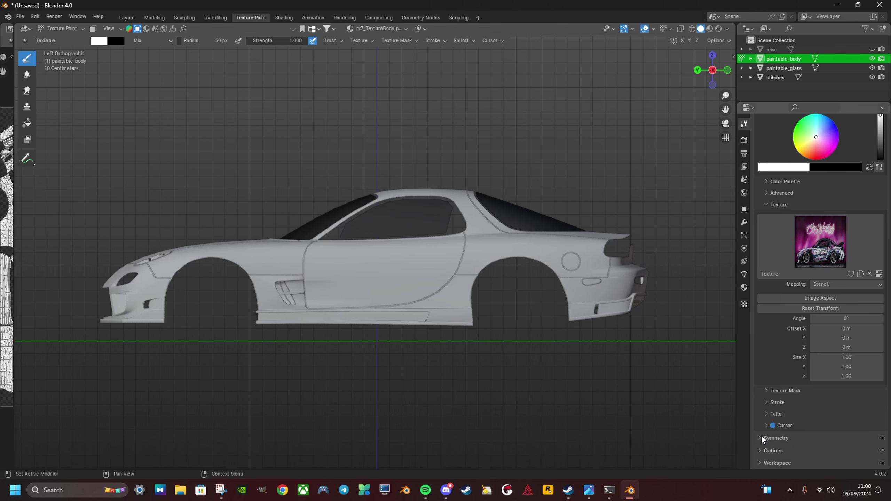
pyautogui.scroll(-1, 808, 451)
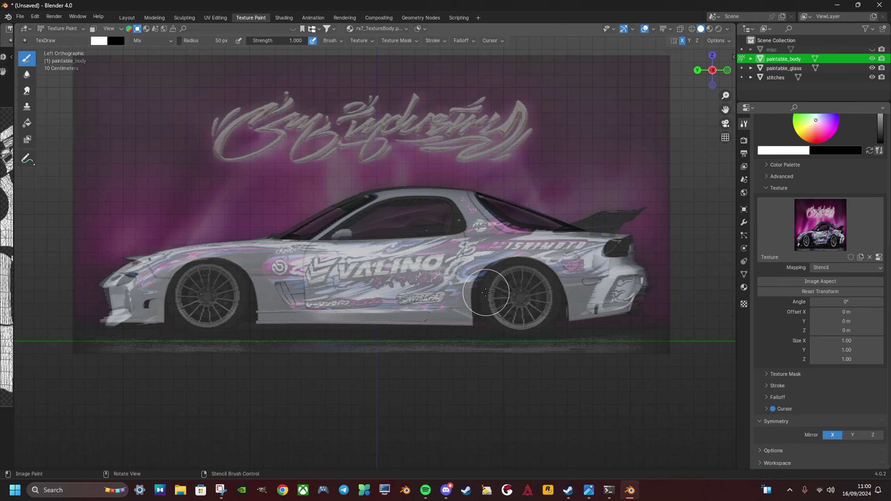
pyautogui.moveTo(485, 293)
pyautogui.mouseDown()
pyautogui.moveTo(374, 301)
pyautogui.moveTo(281, 292)
pyautogui.moveTo(268, 277)
pyautogui.moveTo(501, 262)
pyautogui.moveTo(463, 224)
pyautogui.moveTo(316, 218)
pyautogui.moveTo(141, 281)
pyautogui.moveTo(177, 277)
pyautogui.mouseUp()
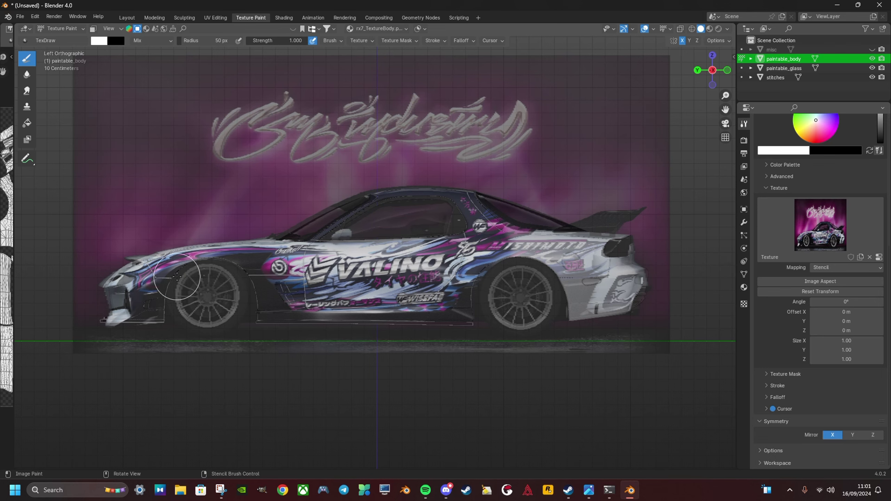
pyautogui.moveTo(266, 264)
pyautogui.mouseDown()
pyautogui.moveTo(428, 298)
pyautogui.moveTo(587, 298)
pyautogui.moveTo(629, 238)
pyautogui.mouseUp()
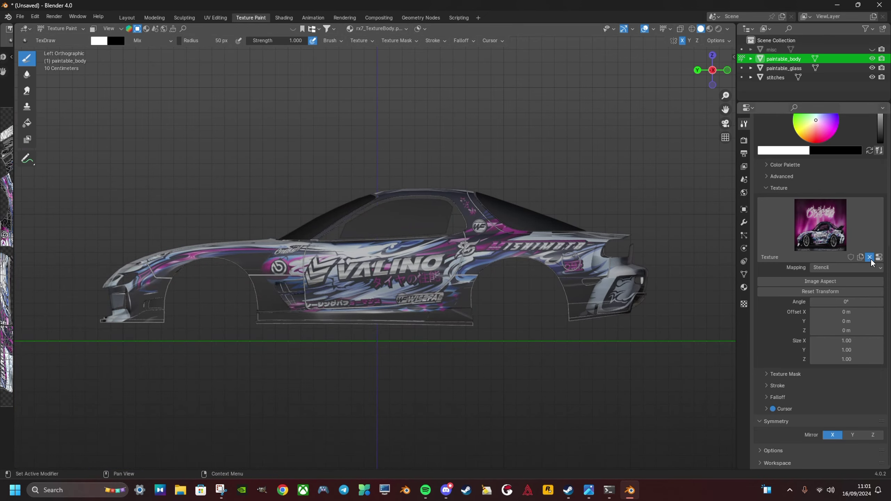
# Step: Unlink the livery texture from the brush, check the painted roof, and make paintable_glass the paint target
pyautogui.click(871, 258)
pyautogui.moveTo(520, 309)
pyautogui.mouseDown(button='middle')
pyautogui.moveTo(533, 325)
pyautogui.moveTo(403, 324)
pyautogui.moveTo(442, 319)
pyautogui.moveTo(421, 310)
pyautogui.moveTo(431, 316)
pyautogui.mouseUp(button='middle')
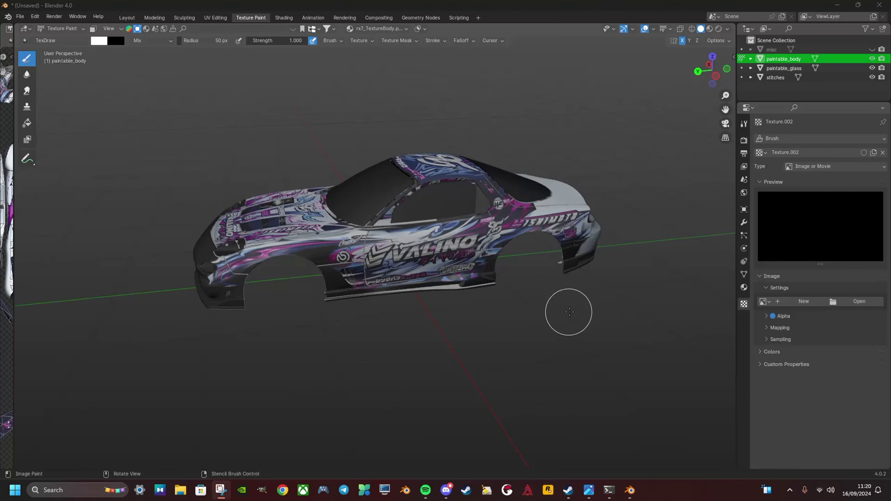
pyautogui.moveTo(567, 312)
pyautogui.mouseDown(button='middle')
pyautogui.moveTo(563, 322)
pyautogui.moveTo(463, 326)
pyautogui.moveTo(473, 313)
pyautogui.moveTo(444, 245)
pyautogui.moveTo(447, 332)
pyautogui.mouseUp(button='middle')
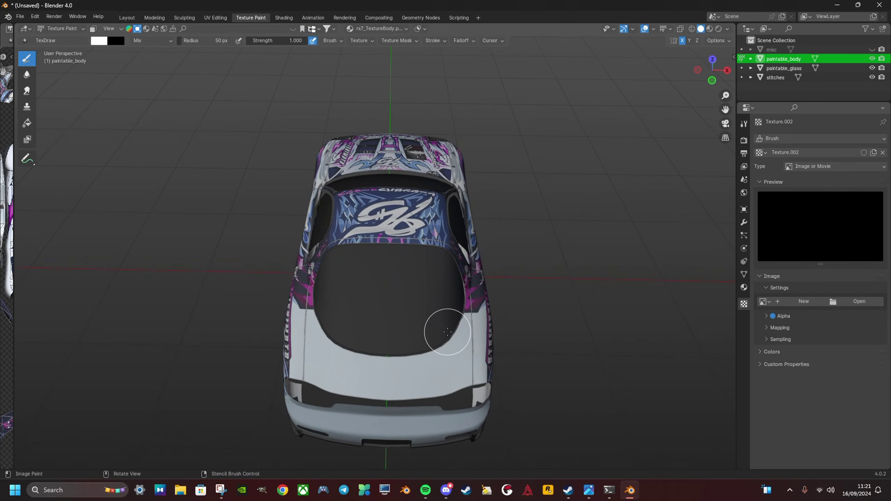
pyautogui.scroll(2, 447, 331)
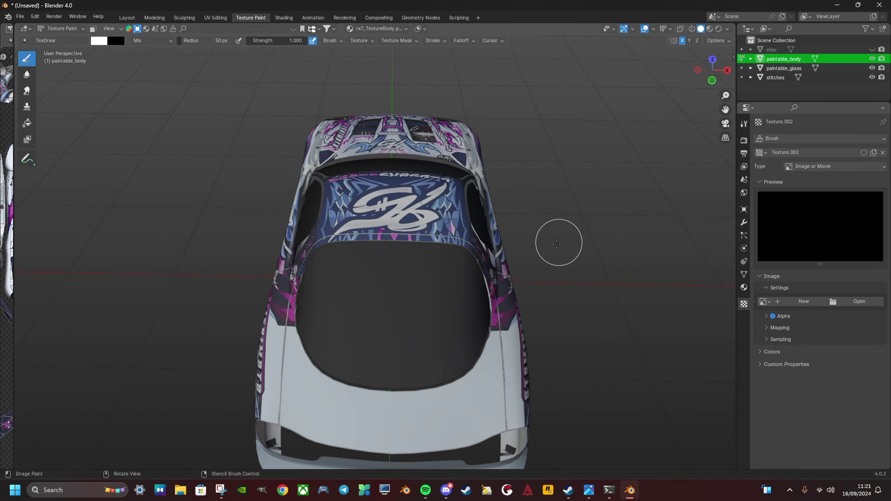
pyautogui.click(742, 69)
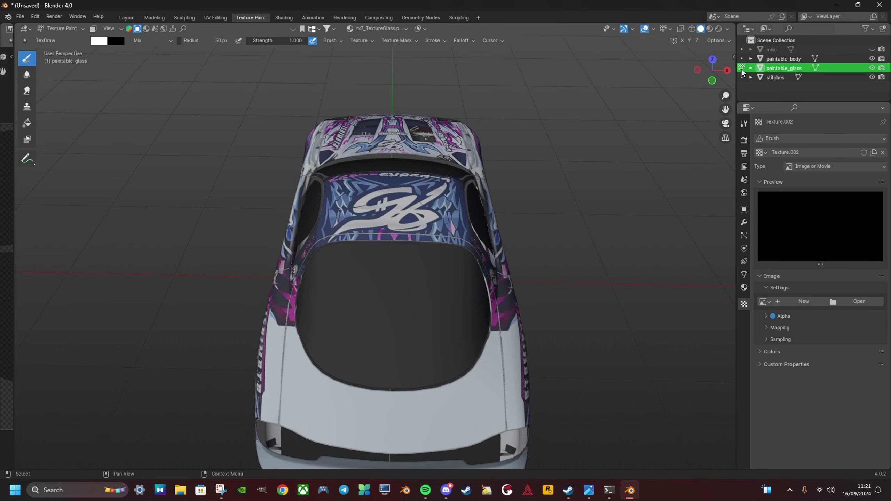
# Step: Load the 10.png sticker sheet from the logo folder as the brush image
pyautogui.click(873, 302)
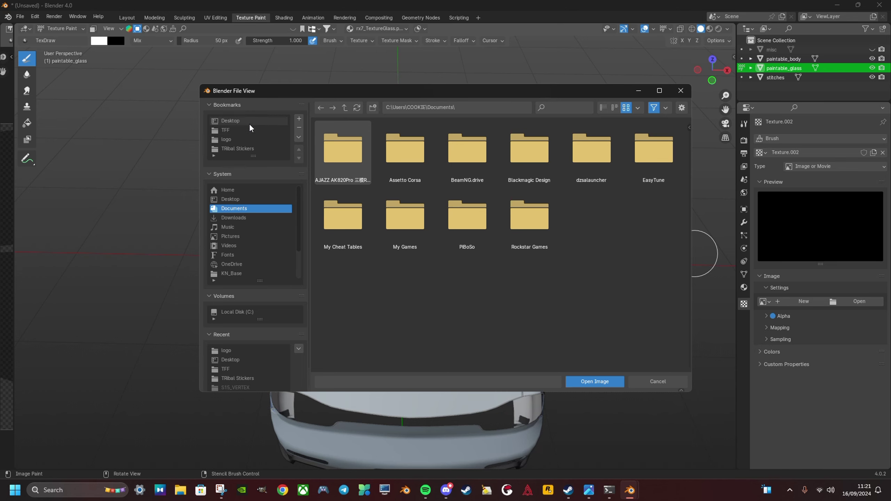
pyautogui.click(241, 150)
pyautogui.click(242, 139)
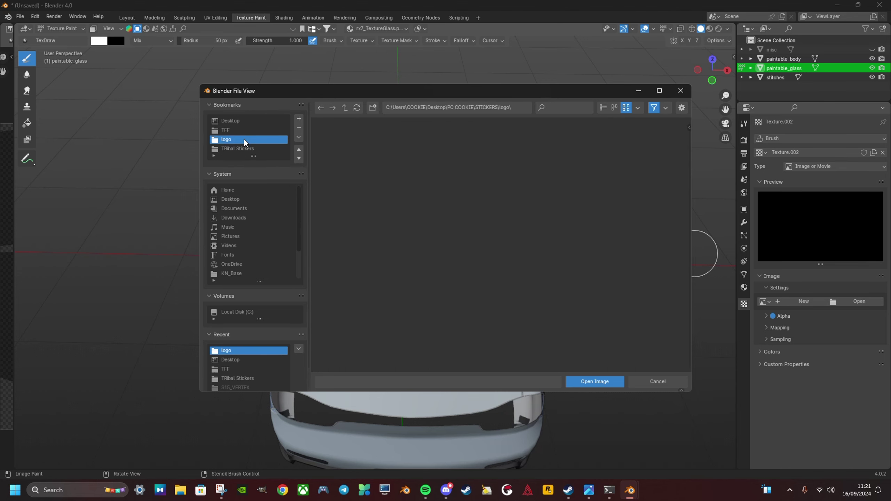
pyautogui.click(342, 214)
pyautogui.click(600, 382)
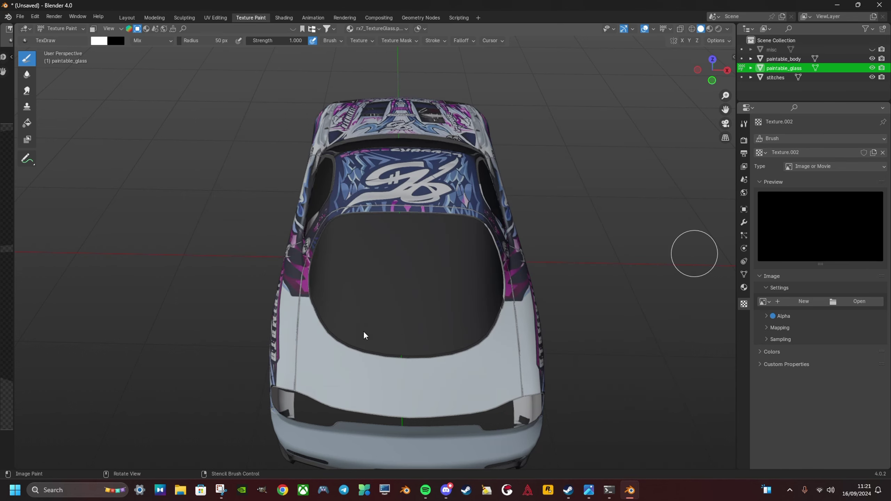
# Step: Fit the sticker stencil over the rear window and paint the stickers onto the glass
pyautogui.moveTo(456, 318)
pyautogui.mouseDown(button='right')
pyautogui.moveTo(497, 279)
pyautogui.moveTo(542, 297)
pyautogui.mouseUp(button='right')
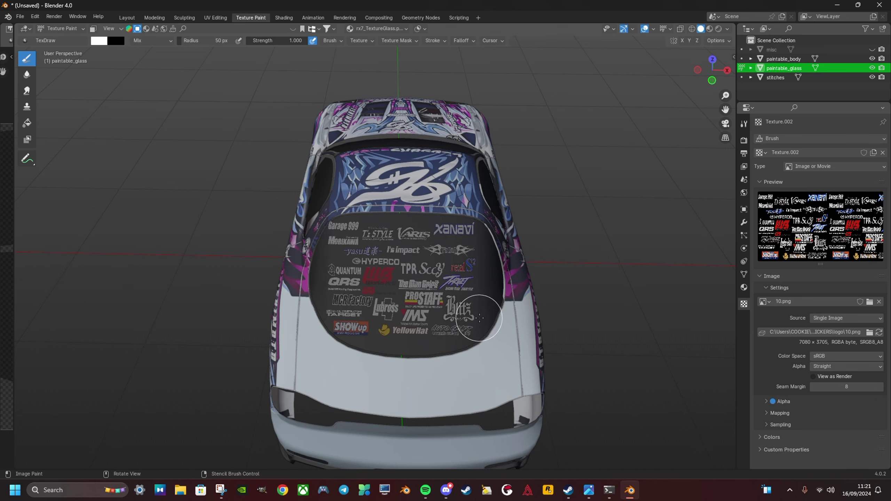
pyautogui.click(744, 124)
pyautogui.scroll(-5, 821, 351)
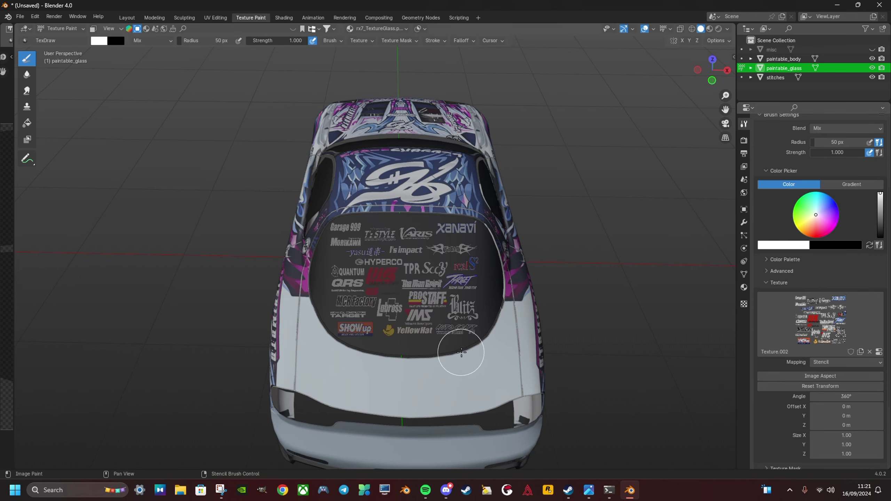
pyautogui.keyDown('shift'); pyautogui.moveTo(461, 353); pyautogui.dragTo(461, 351, button='right'); pyautogui.keyUp('shift')
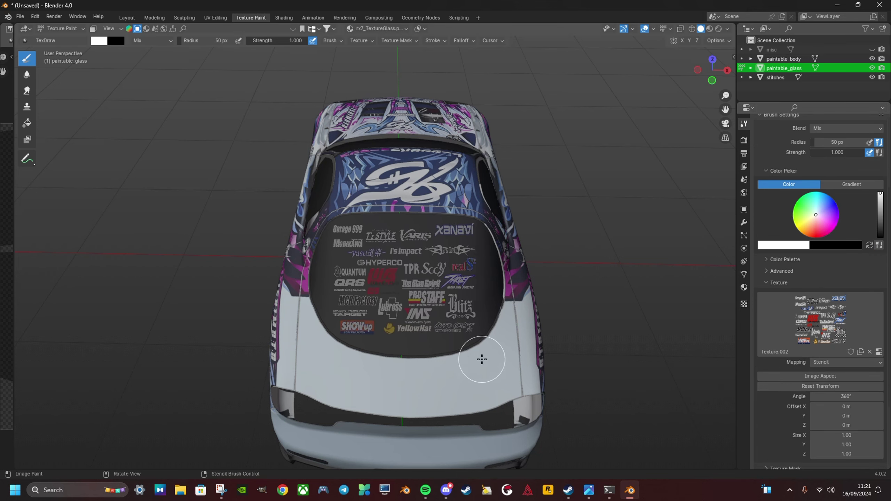
pyautogui.keyDown('shift'); pyautogui.moveTo(482, 359); pyautogui.dragTo(490, 364, button='right'); pyautogui.keyUp('shift')
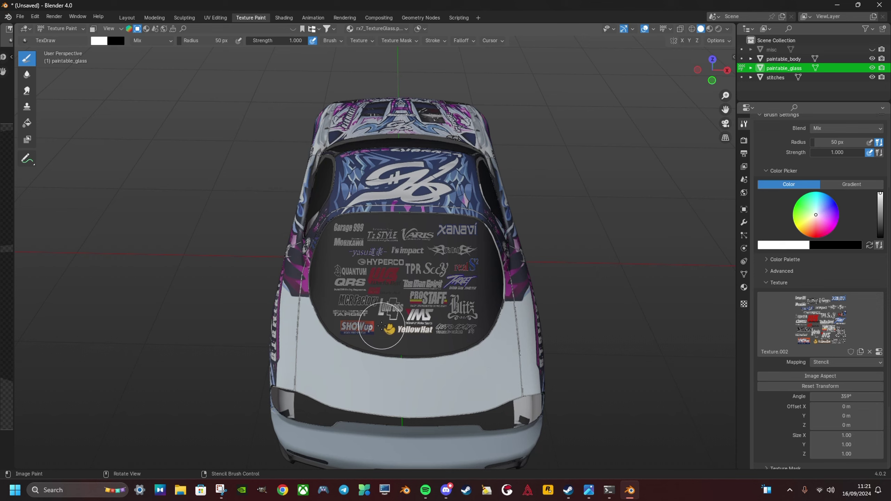
pyautogui.moveTo(302, 328)
pyautogui.mouseDown()
pyautogui.moveTo(438, 299)
pyautogui.moveTo(483, 260)
pyautogui.moveTo(407, 239)
pyautogui.moveTo(326, 234)
pyautogui.mouseUp()
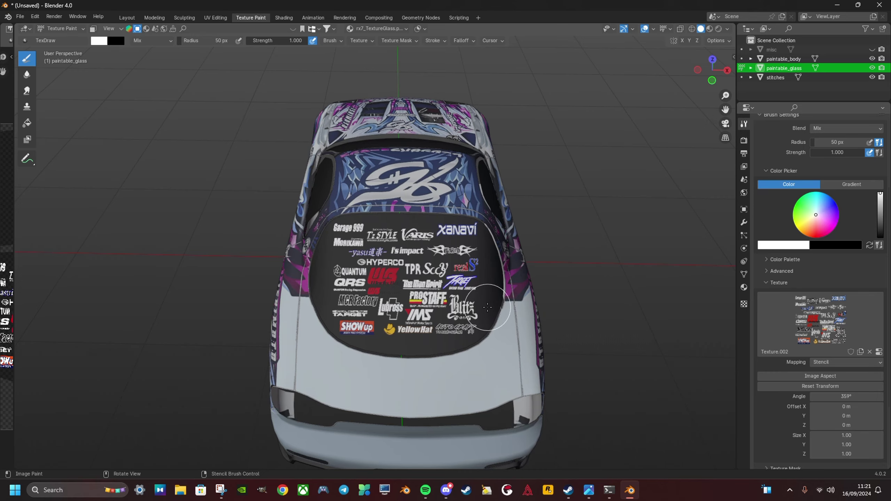
pyautogui.scroll(-5, 299, 353)
pyautogui.moveTo(298, 354); pyautogui.dragTo(421, 283, button='middle')
# Step: Remove the sticker sheet from the brush and inspect the painted car from the side
pyautogui.scroll(3, 422, 283)
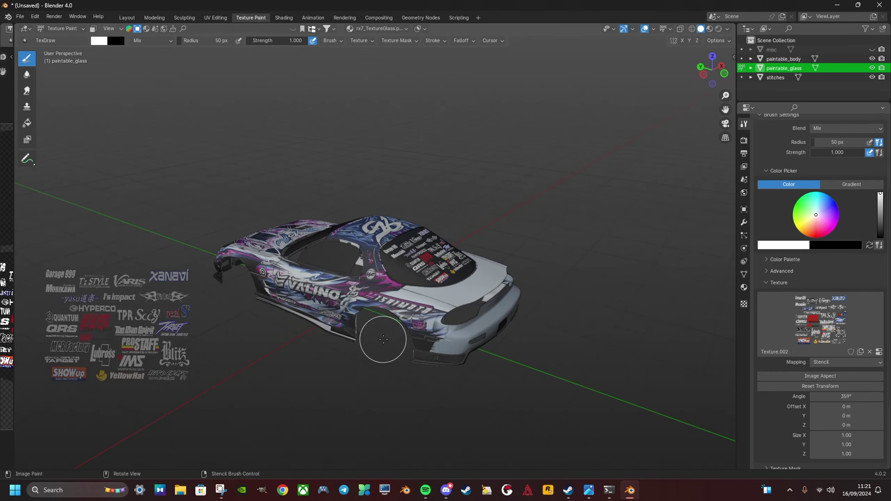
pyautogui.moveTo(384, 338)
pyautogui.mouseDown(button='middle')
pyautogui.moveTo(397, 344)
pyautogui.moveTo(533, 289)
pyautogui.mouseUp(button='middle')
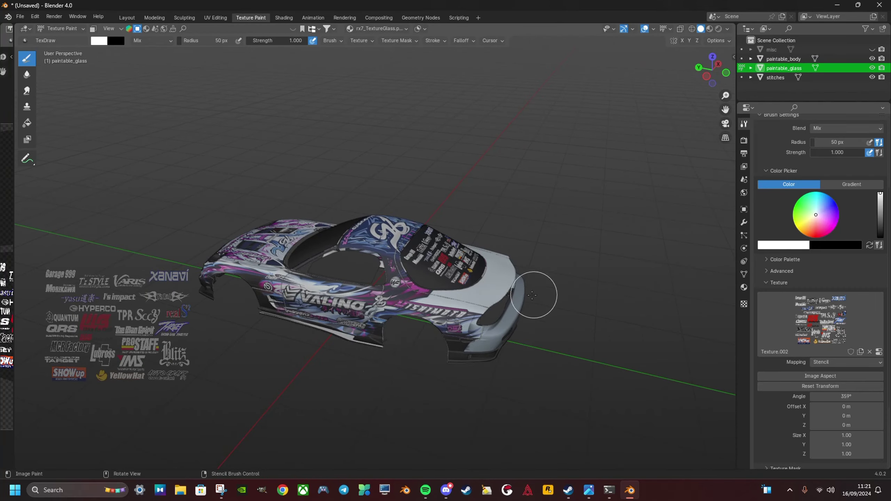
pyautogui.click(870, 352)
pyautogui.keyDown('shift'); pyautogui.moveTo(280, 284); pyautogui.dragTo(597, 219, button='middle'); pyautogui.keyUp('shift')
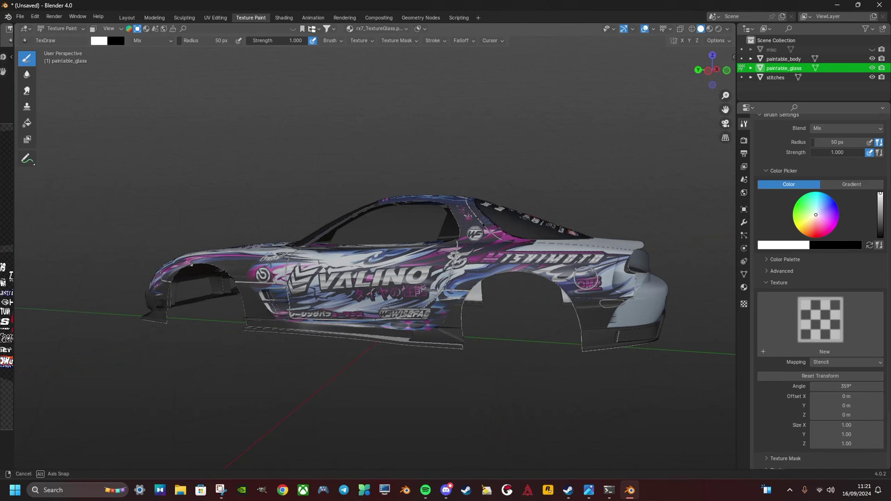
pyautogui.moveTo(597, 219); pyautogui.dragTo(432, 286, button='middle')
pyautogui.scroll(-2, 432, 285)
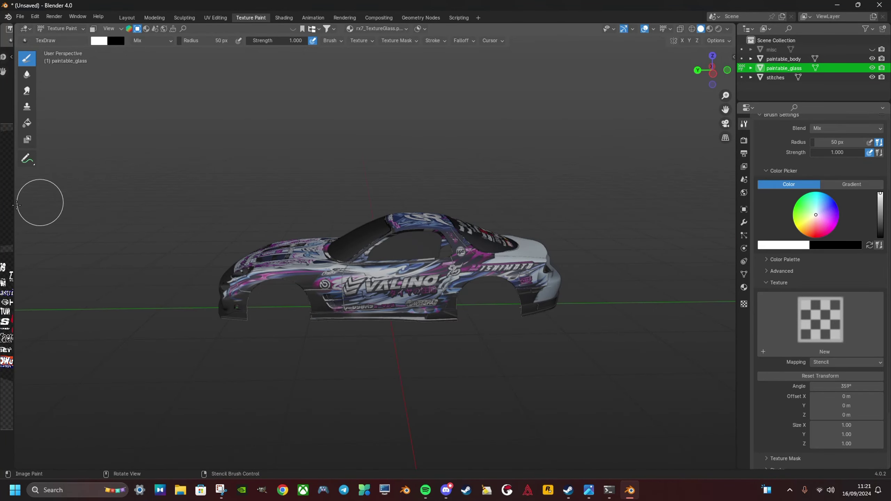
# Step: Save the glass texture as a 16-bit rx7_TextureGlass.png
pyautogui.moveTo(15, 205); pyautogui.dragTo(488, 210)
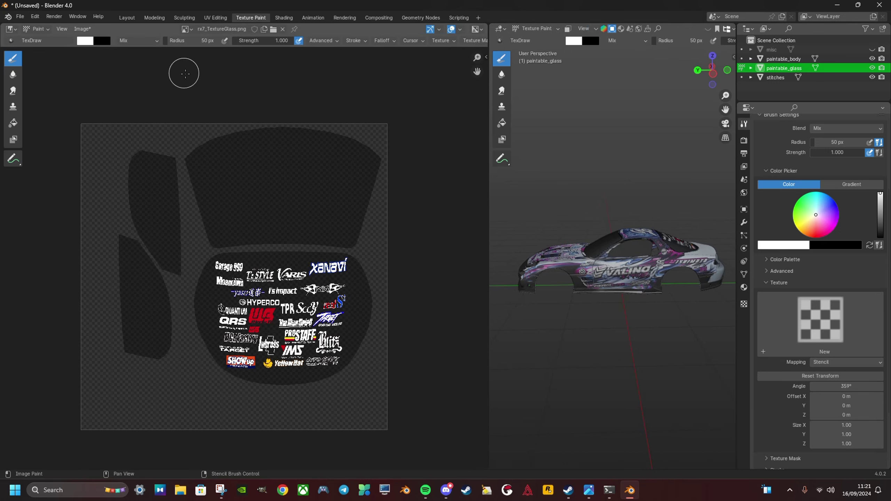
pyautogui.click(83, 29)
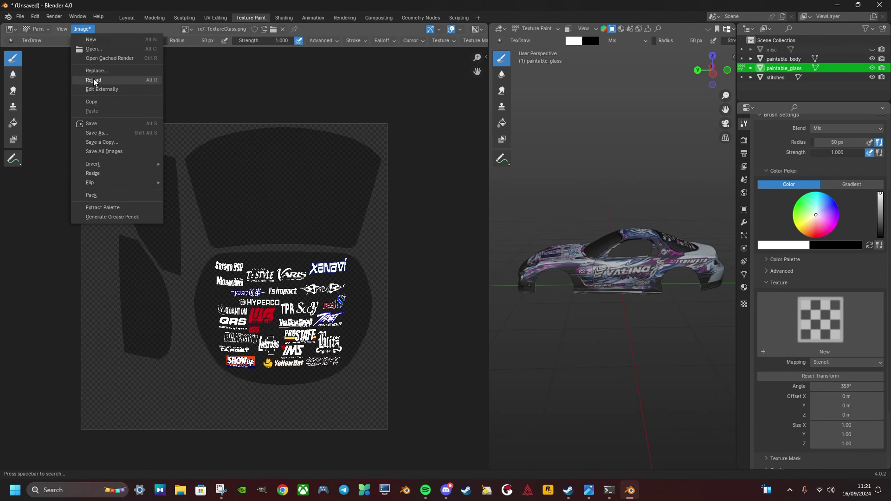
pyautogui.click(97, 133)
pyautogui.click(673, 187)
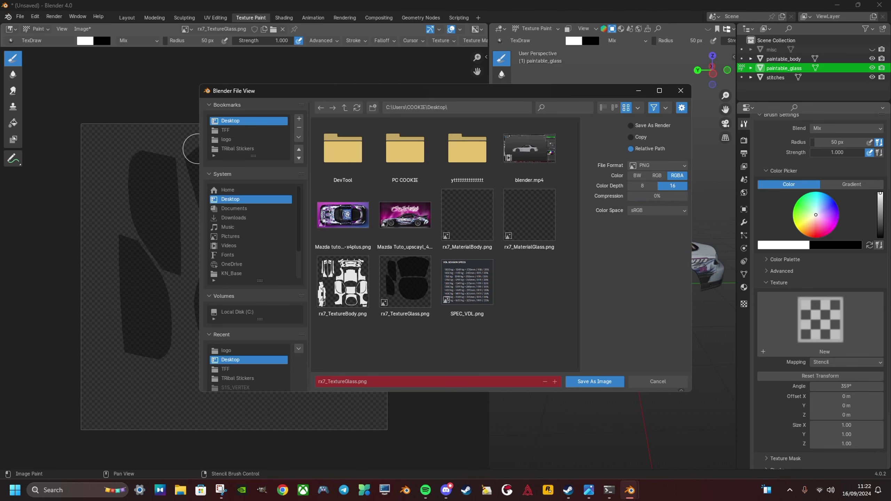
pyautogui.click(602, 384)
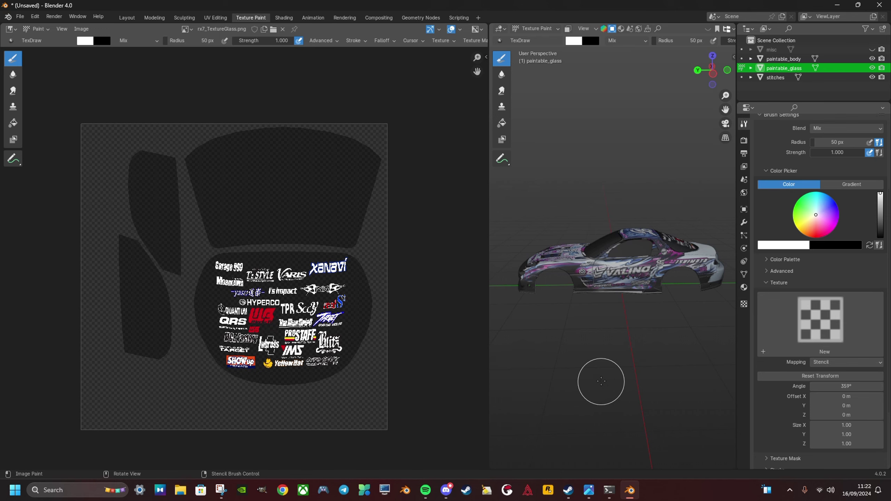
# Step: Save the painted body texture rx7_TextureBody.png and close Blender
pyautogui.click(743, 59)
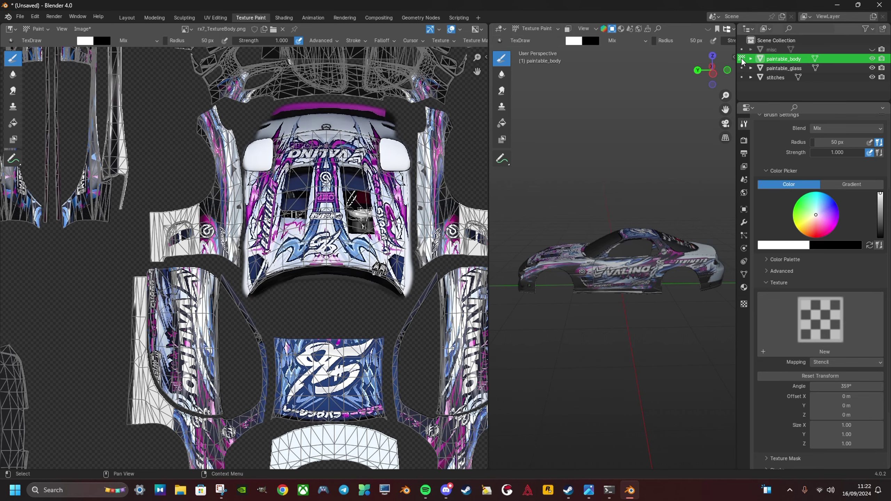
pyautogui.click(83, 29)
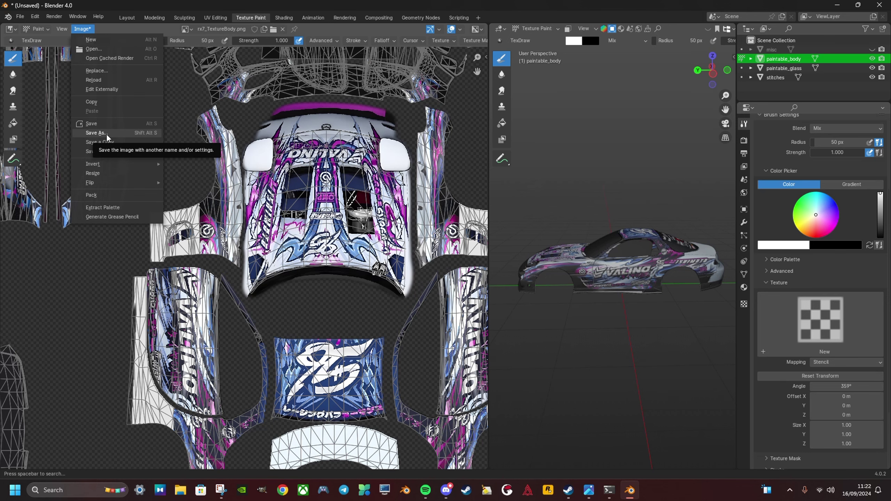
pyautogui.click(96, 133)
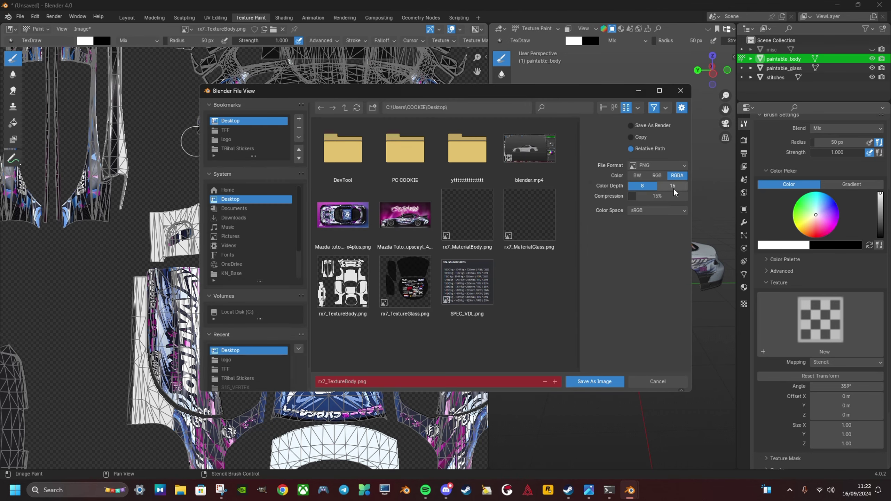
pyautogui.click(599, 382)
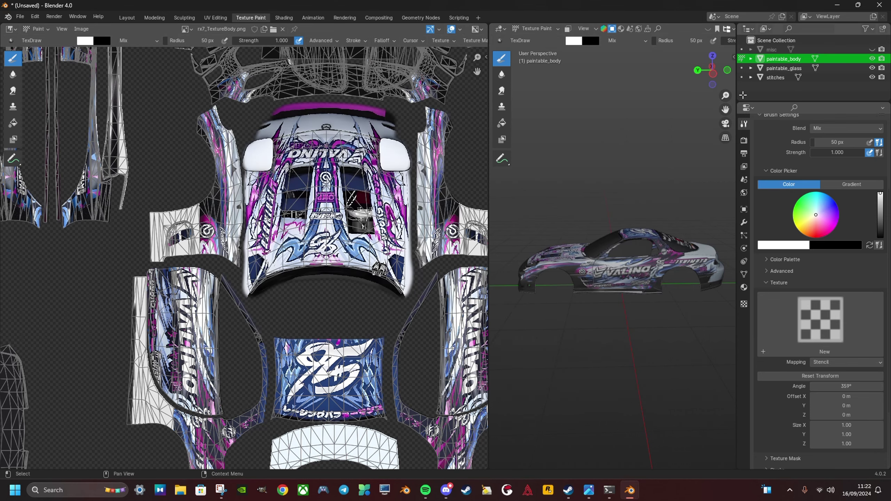
pyautogui.click(882, 7)
# Step: Confirm quitting Blender, then preview rx7_TextureBody.png and rx7_TextureGlass.png in Photos
pyautogui.click(463, 261)
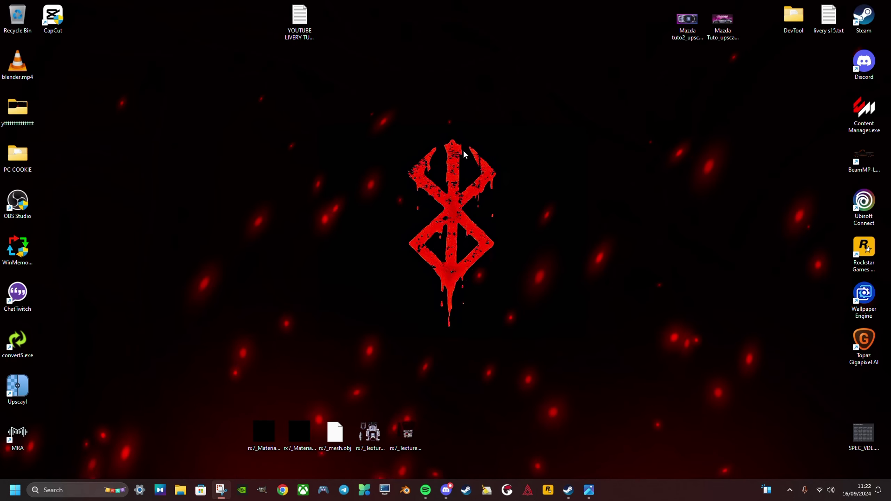
pyautogui.click(409, 433)
pyautogui.moveTo(409, 434); pyautogui.dragTo(374, 298)
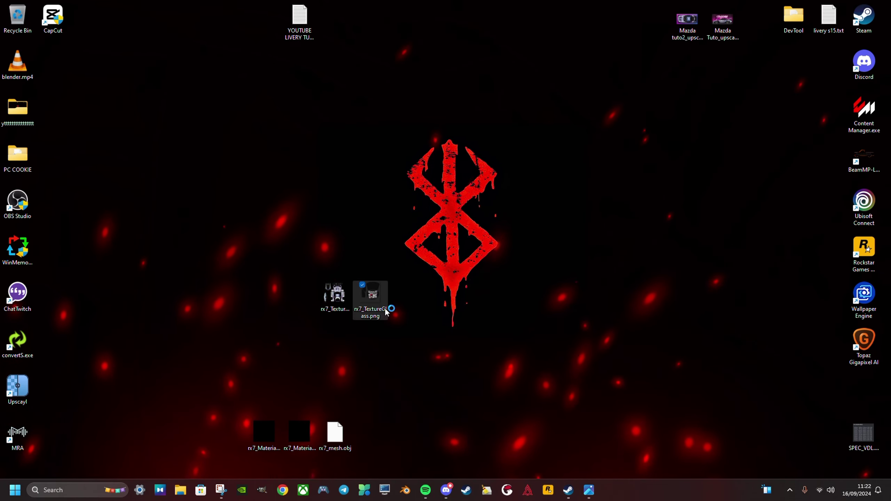
pyautogui.doubleClick(337, 295)
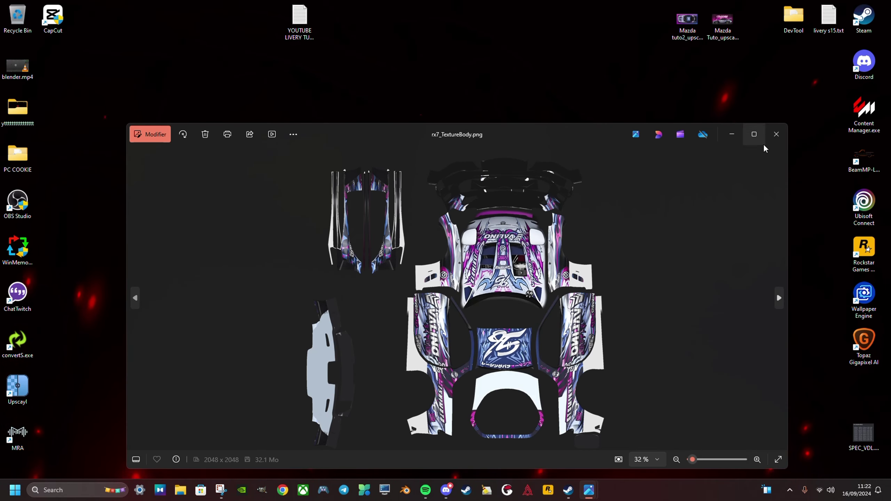
pyautogui.click(776, 134)
pyautogui.doubleClick(369, 303)
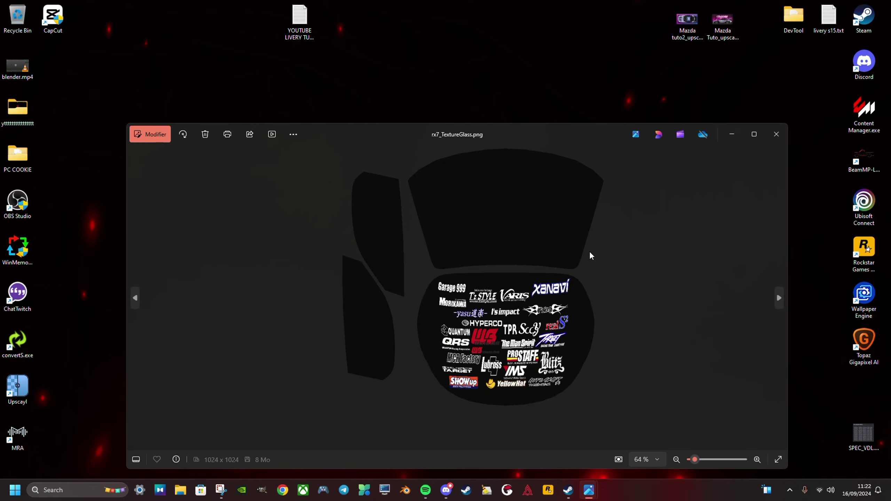
pyautogui.click(776, 134)
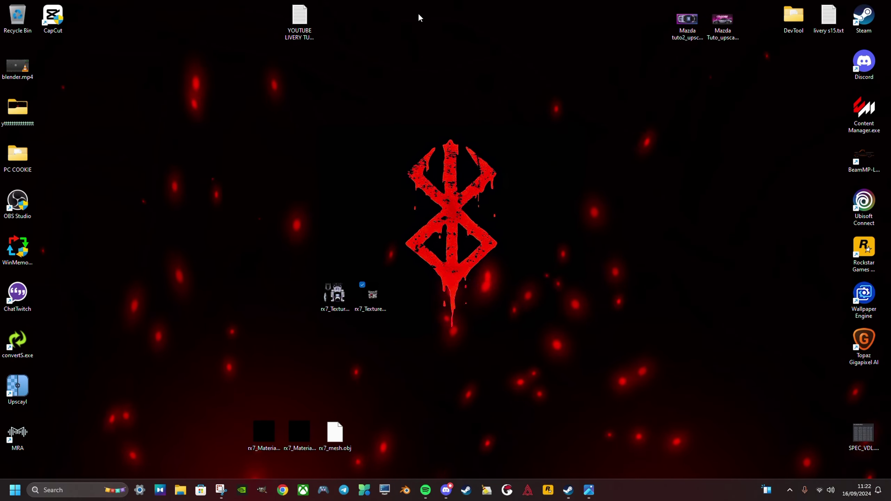
# Step: Group both texture files with the material files in the desktop's bottom row
pyautogui.moveTo(372, 295); pyautogui.dragTo(403, 434)
pyautogui.moveTo(238, 394); pyautogui.dragTo(457, 467)
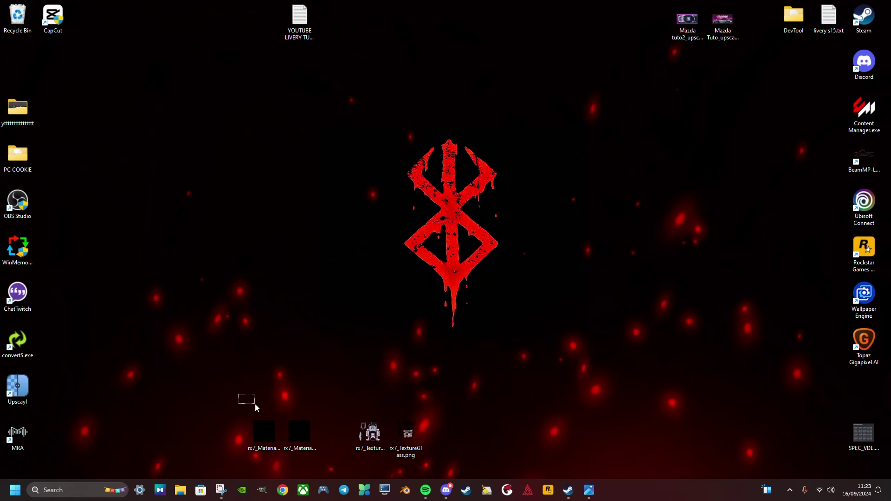
pyautogui.click(453, 458)
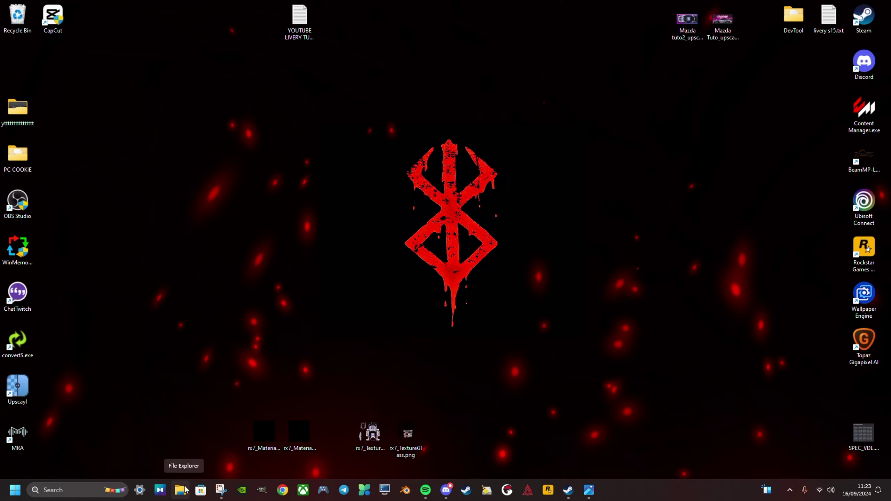
pyautogui.click(181, 491)
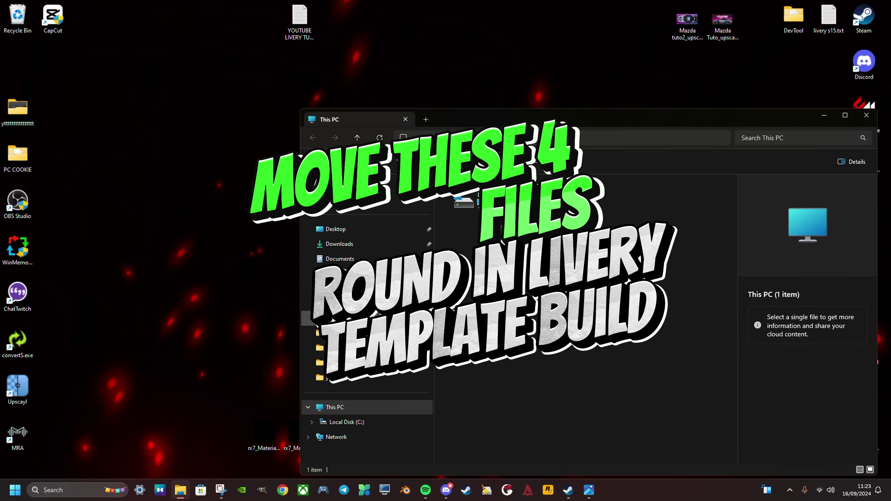
# Step: Navigate to the KN_Base > visuals > livery_template_build folder
pyautogui.click(336, 318)
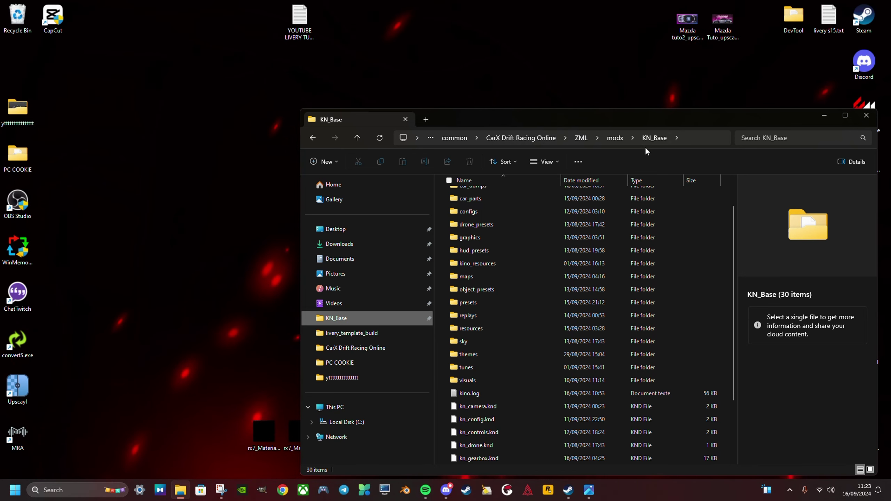
pyautogui.doubleClick(475, 381)
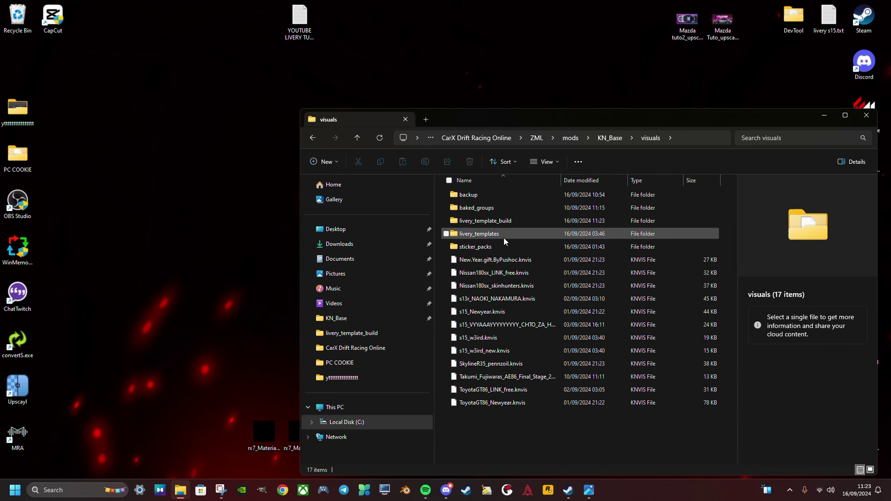
pyautogui.doubleClick(482, 223)
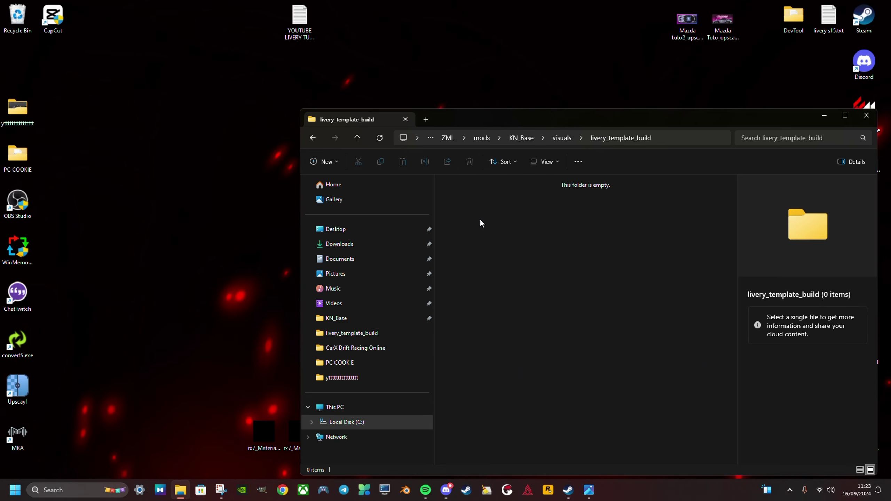
# Step: Move the four rx7 PNGs from the desktop into livery_template_build
pyautogui.moveTo(424, 119); pyautogui.dragTo(591, 95)
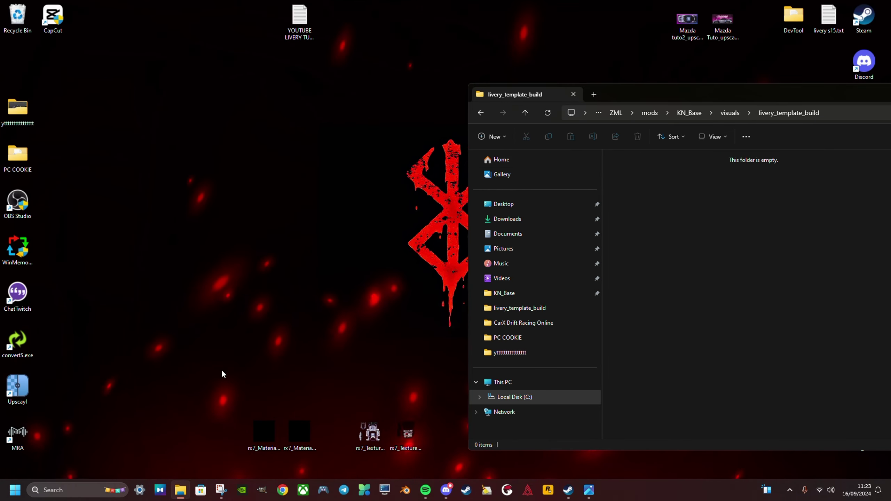
pyautogui.moveTo(222, 377); pyautogui.dragTo(426, 454)
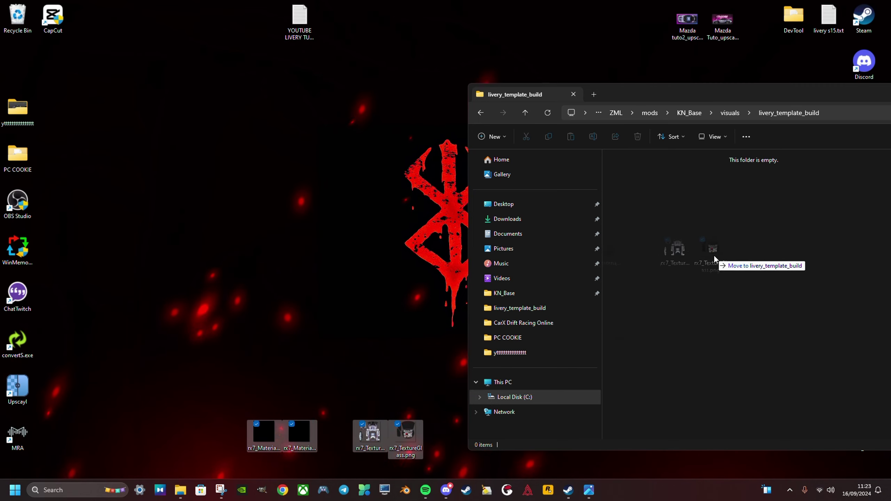
pyautogui.moveTo(486, 407); pyautogui.dragTo(714, 255)
pyautogui.moveTo(666, 92); pyautogui.dragTo(504, 104)
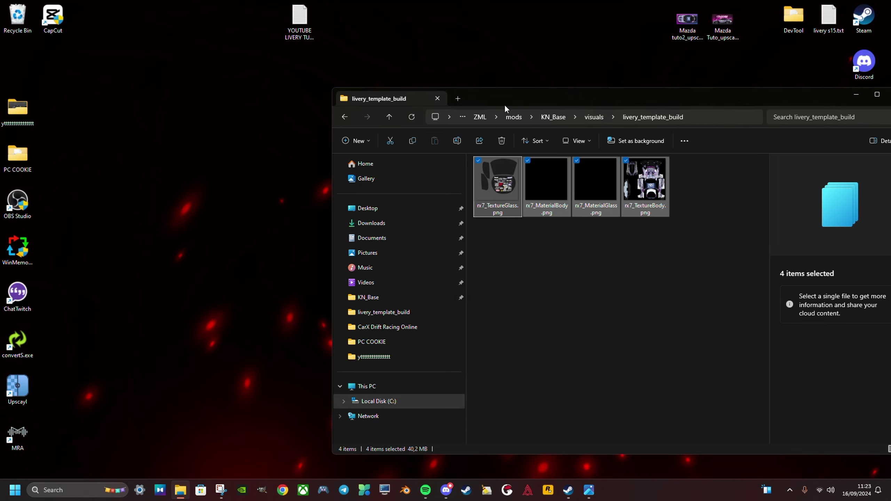
pyautogui.click(414, 118)
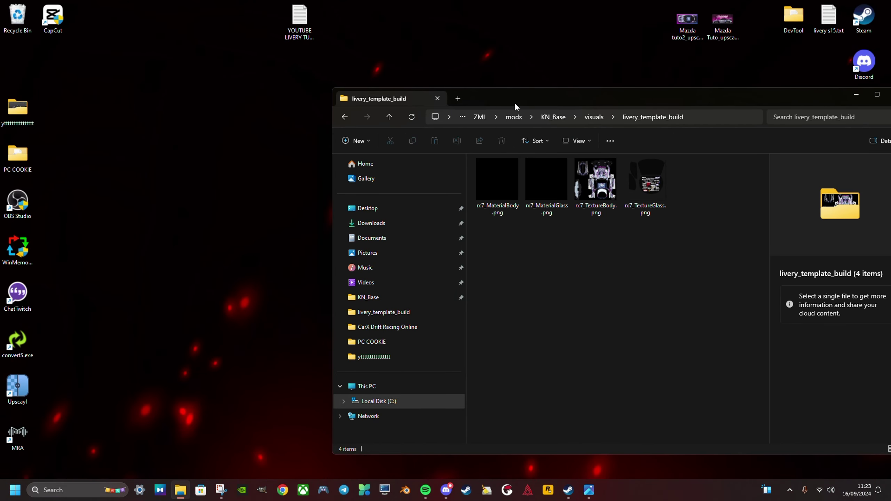
pyautogui.moveTo(515, 105); pyautogui.dragTo(399, 113)
# Step: Open Visuals > Livery templates > Template constructor in the Kino mod menu
pyautogui.click(322, 106)
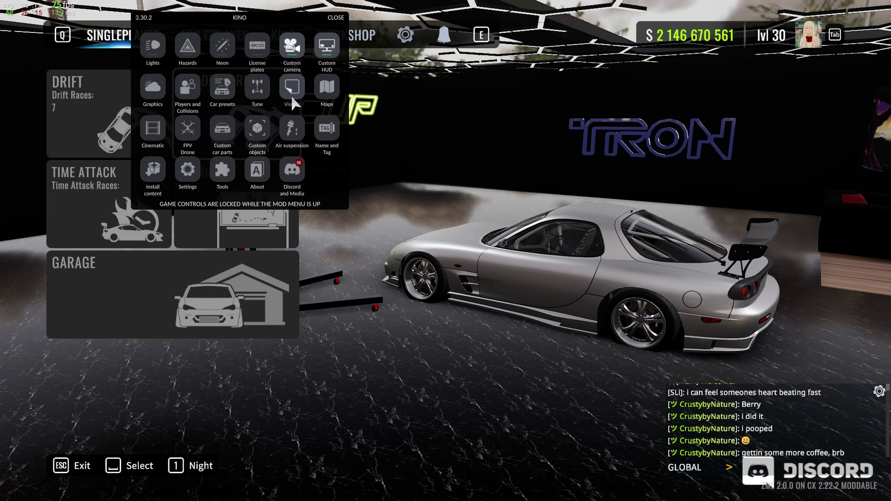
pyautogui.click(292, 97)
pyautogui.click(169, 55)
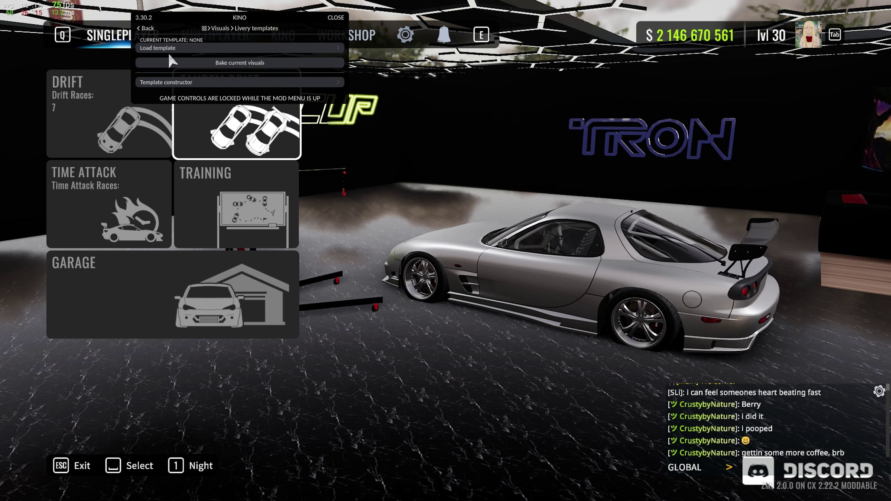
pyautogui.click(175, 82)
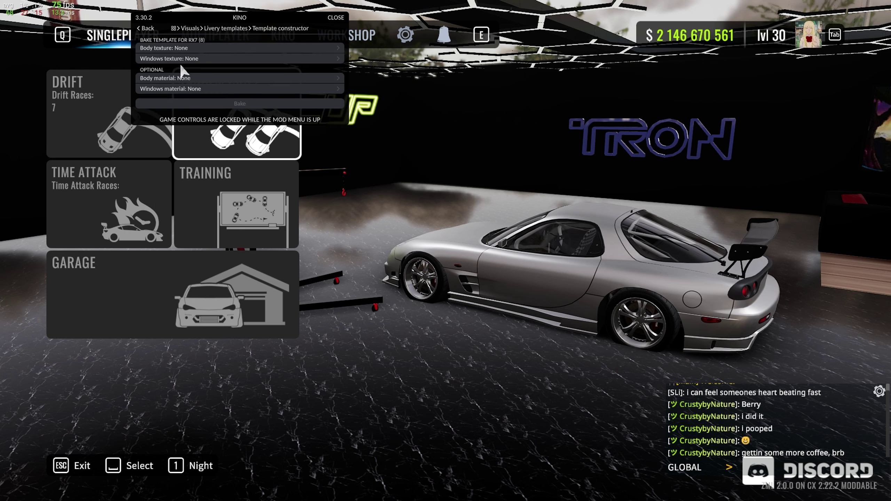
# Step: Assign the rx7 body/glass textures and materials, then bake and save as rx7_livery
pyautogui.click(179, 48)
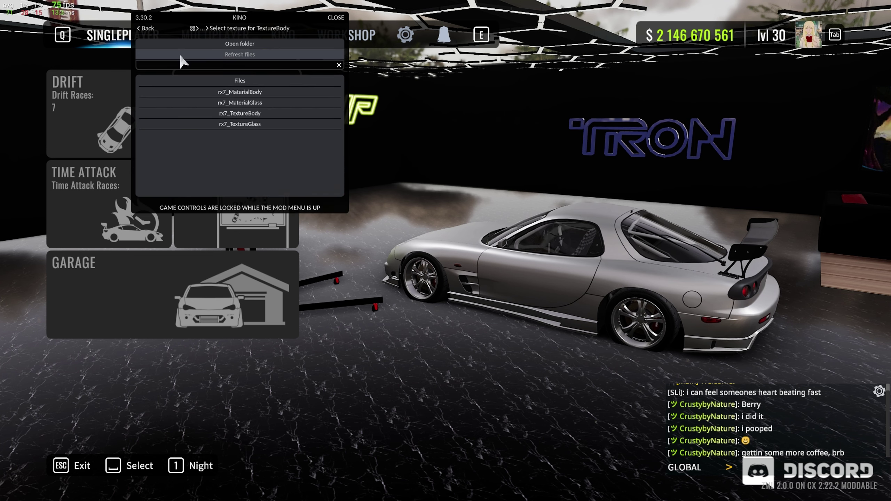
pyautogui.click(238, 116)
pyautogui.click(199, 58)
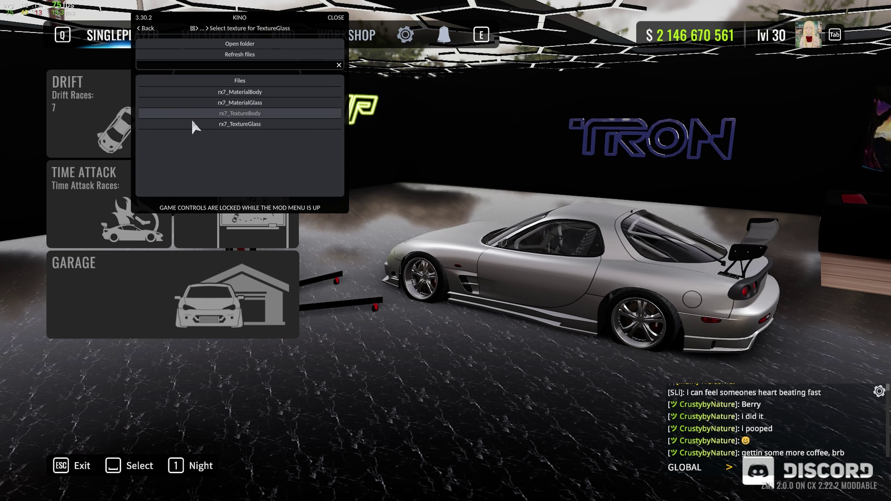
pyautogui.click(235, 124)
pyautogui.click(202, 77)
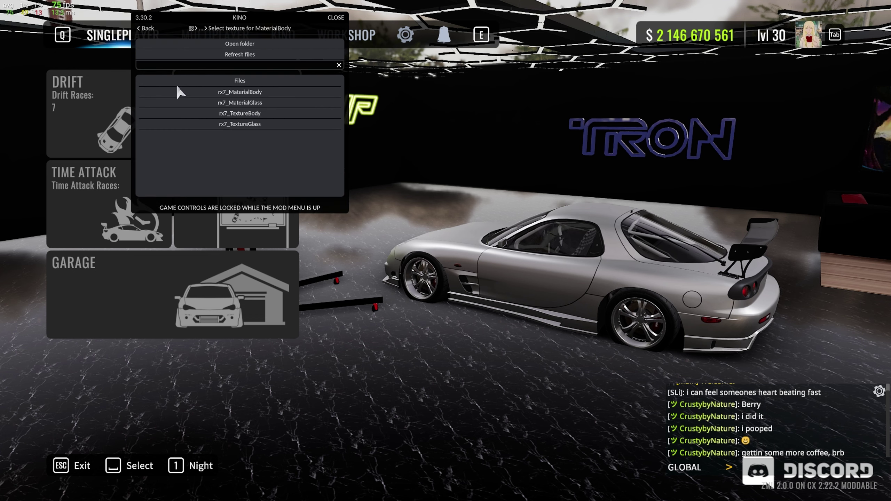
pyautogui.click(217, 93)
pyautogui.click(225, 103)
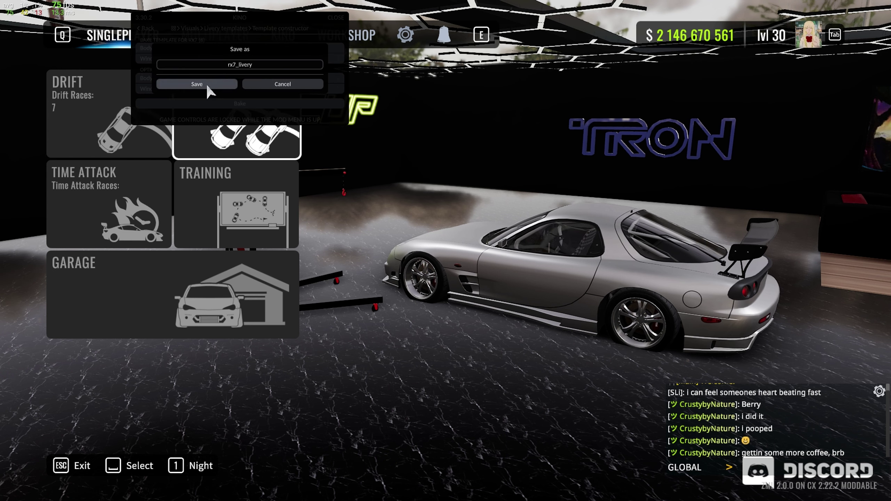
pyautogui.click(206, 84)
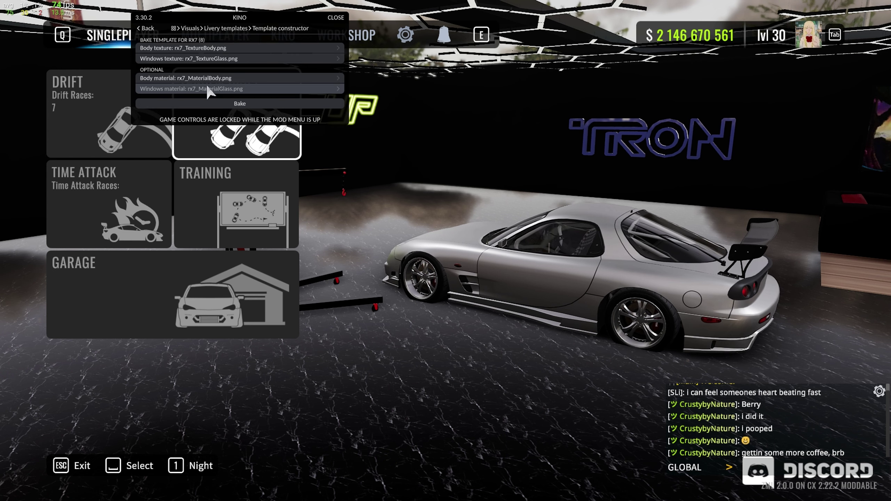
# Step: Load the rx7_livery template onto the RX-7 and view the livered car
pyautogui.click(145, 28)
pyautogui.click(167, 55)
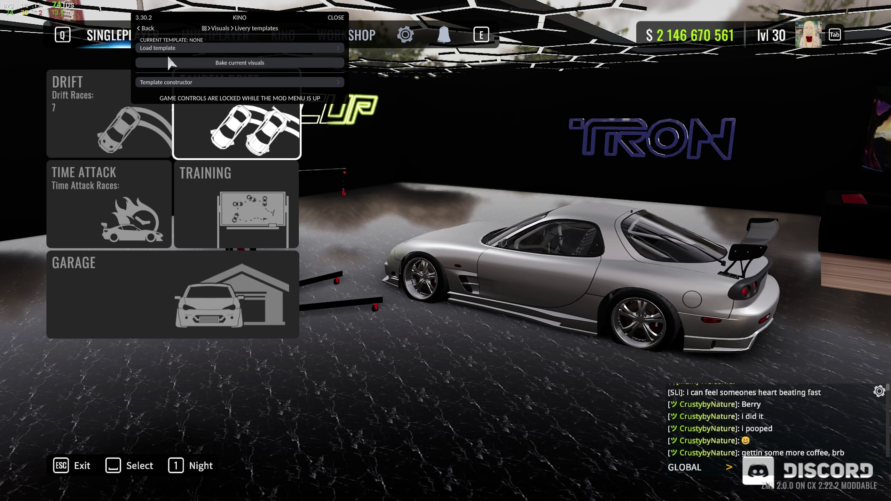
pyautogui.click(166, 45)
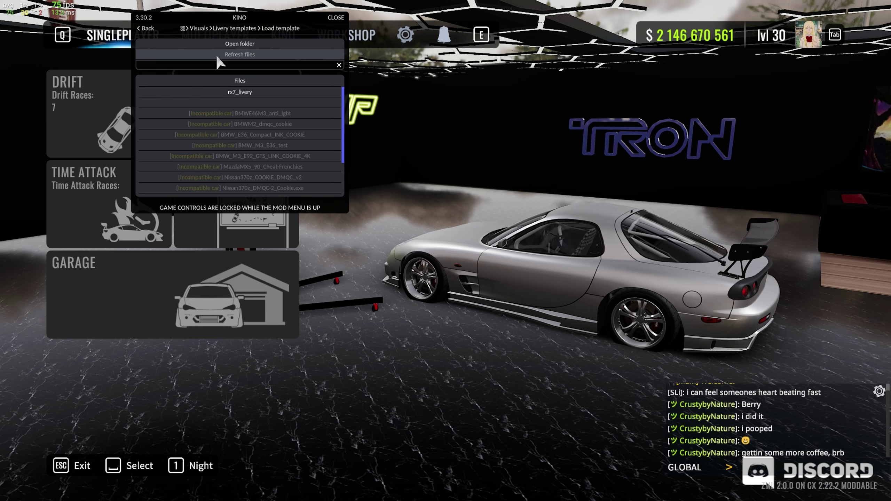
pyautogui.click(239, 92)
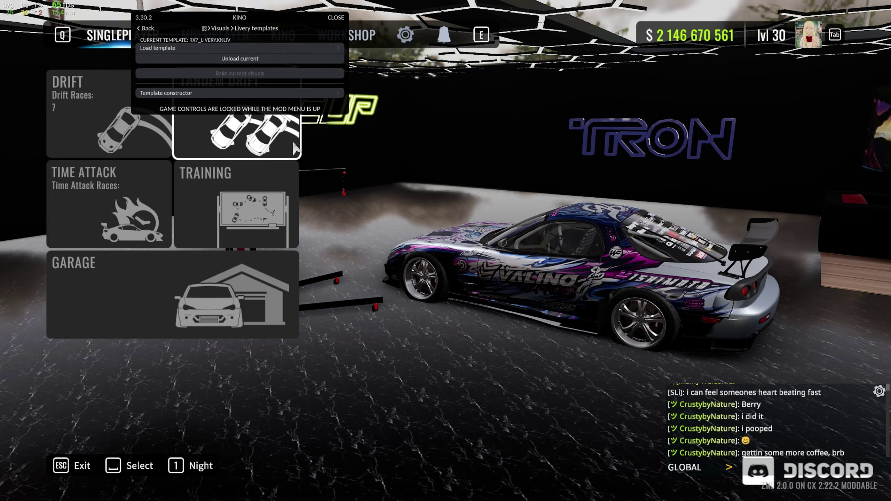
pyautogui.click(336, 17)
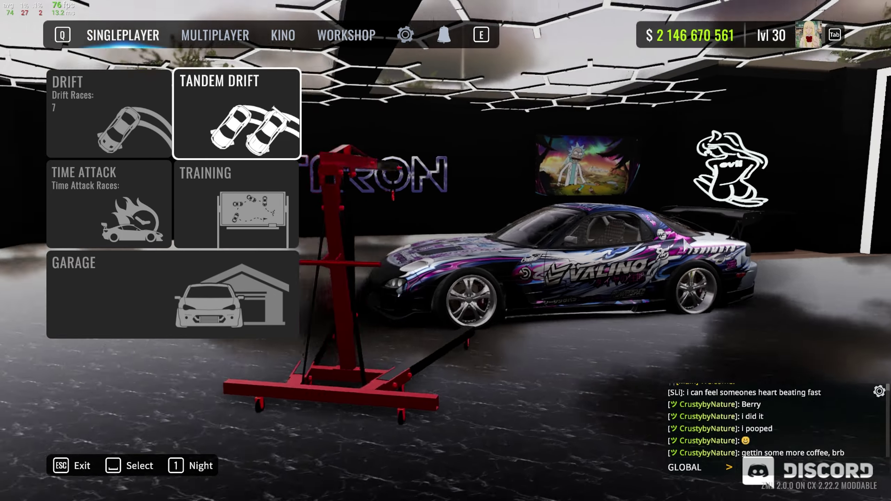